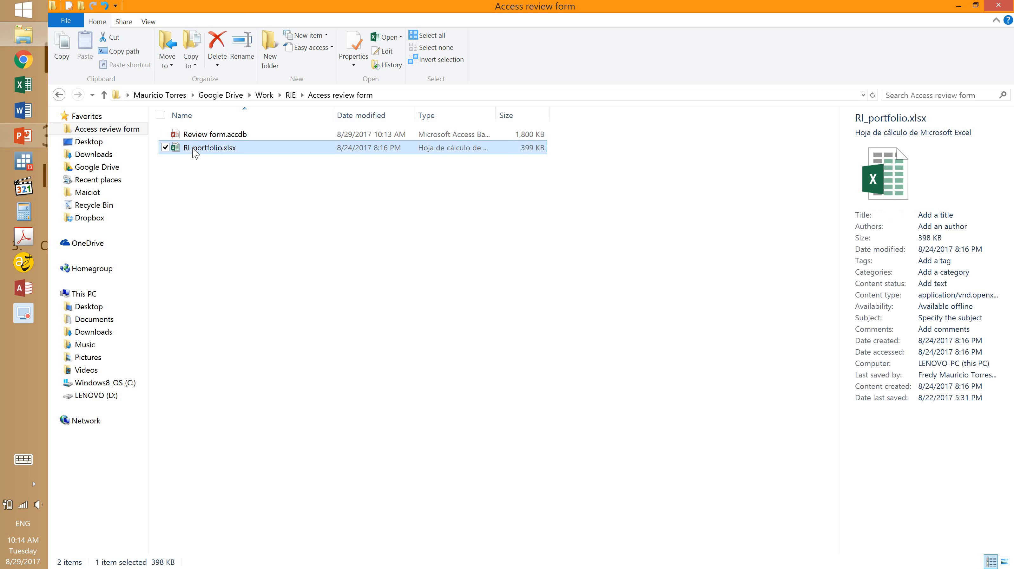
Select Review form.accdb in File Explorer and open it in Access.
key("Up")
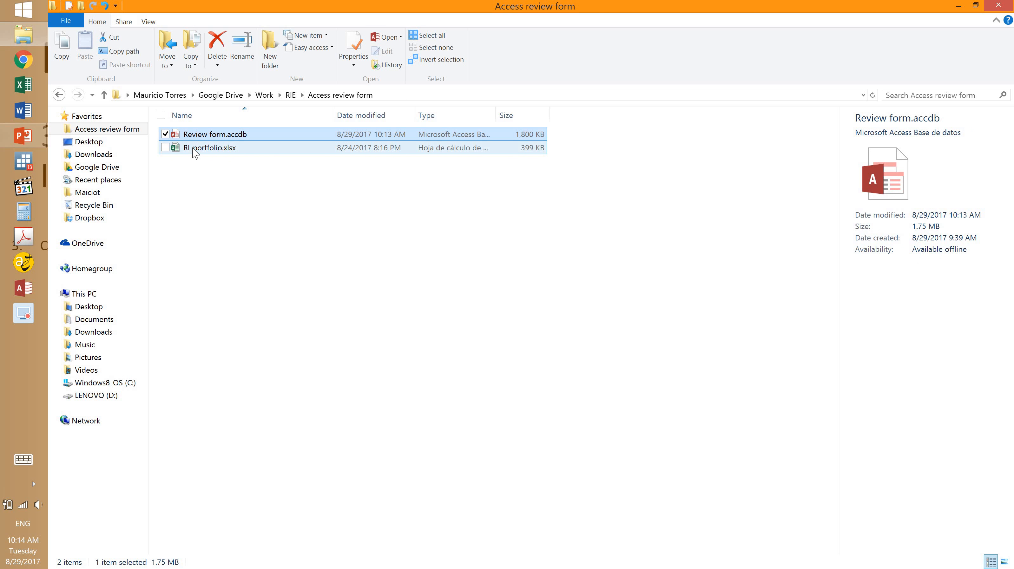
key("Return")
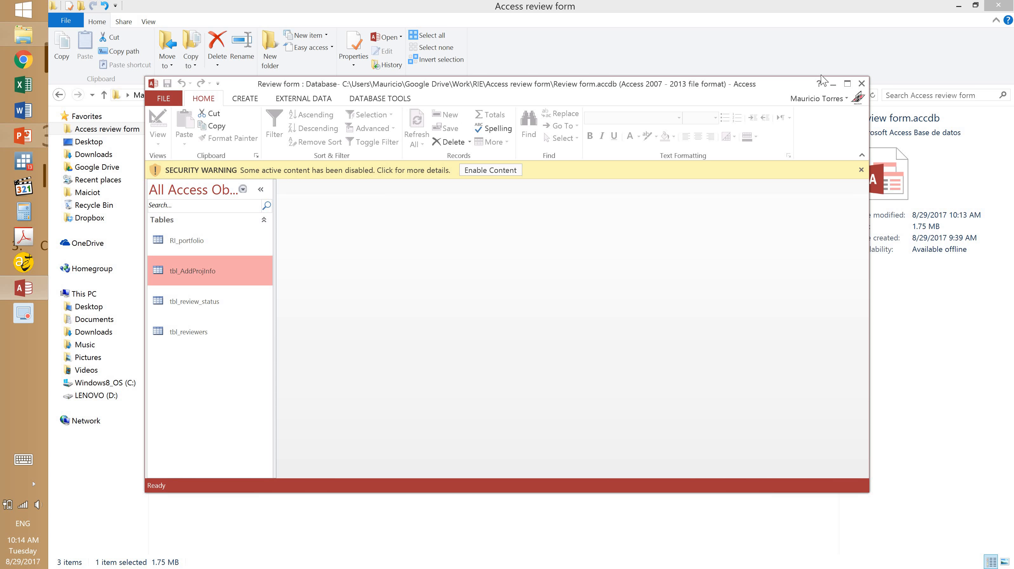
Enable content, then create a blank table in Design view saved as tbl_subpdos.
left_click(848, 84)
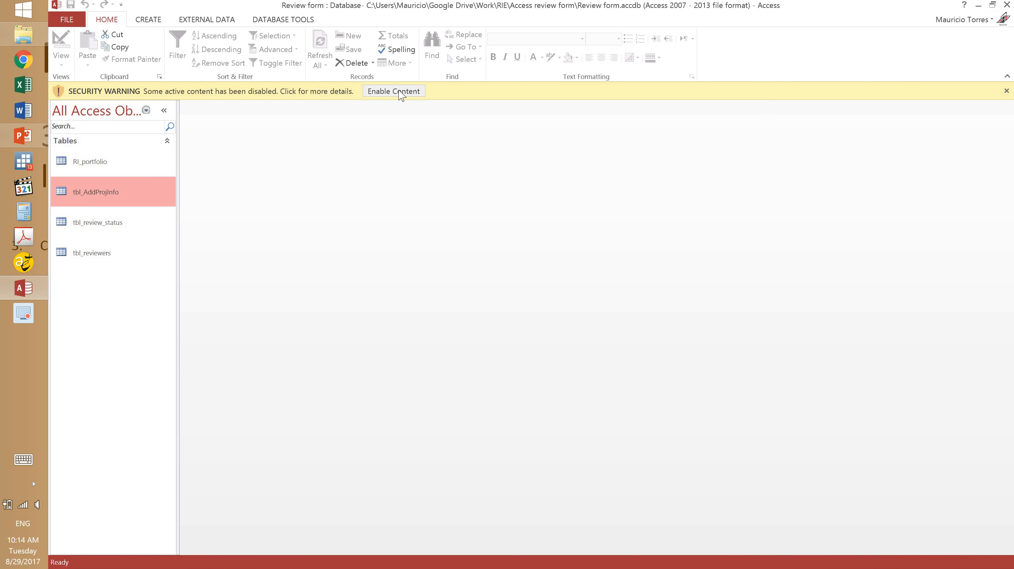
left_click(369, 92)
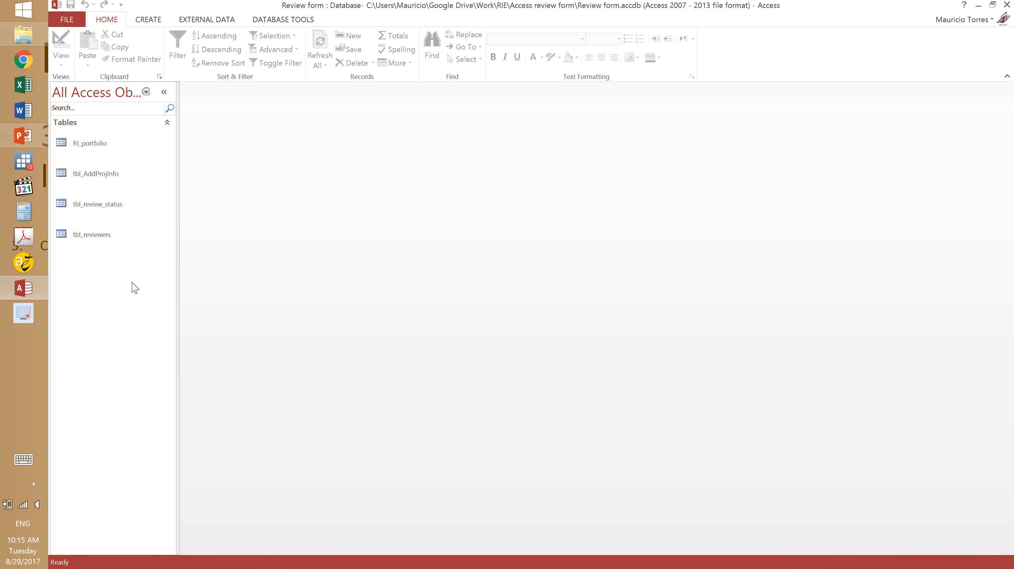
left_click(158, 23)
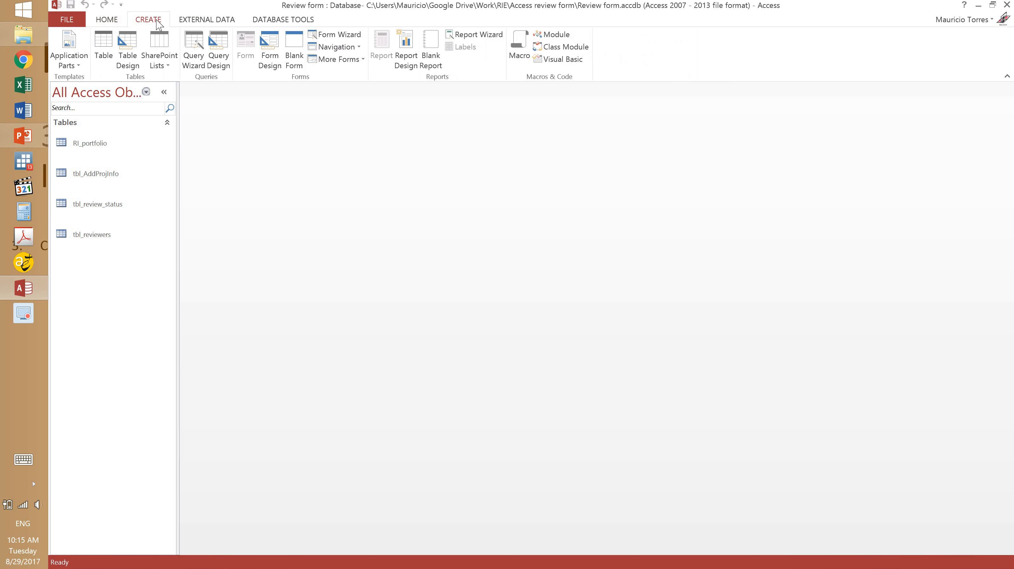
left_click(103, 48)
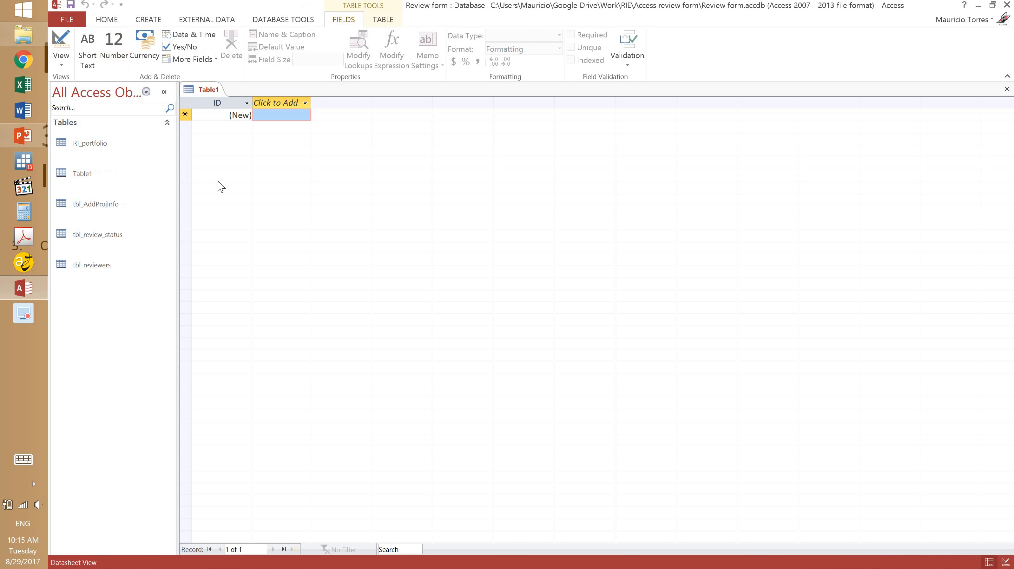
left_click(64, 59)
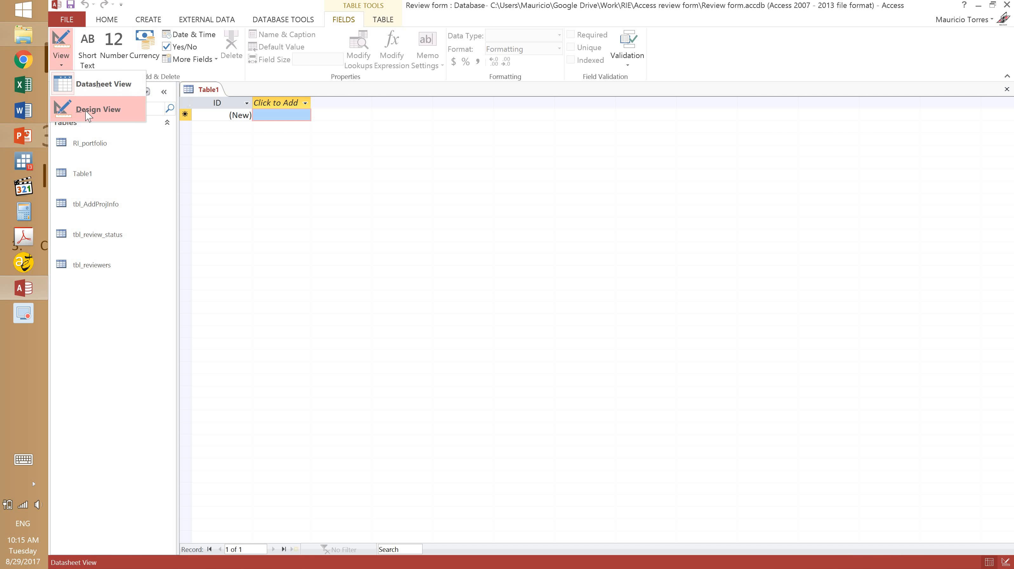
left_click(95, 110)
type("tbl_")
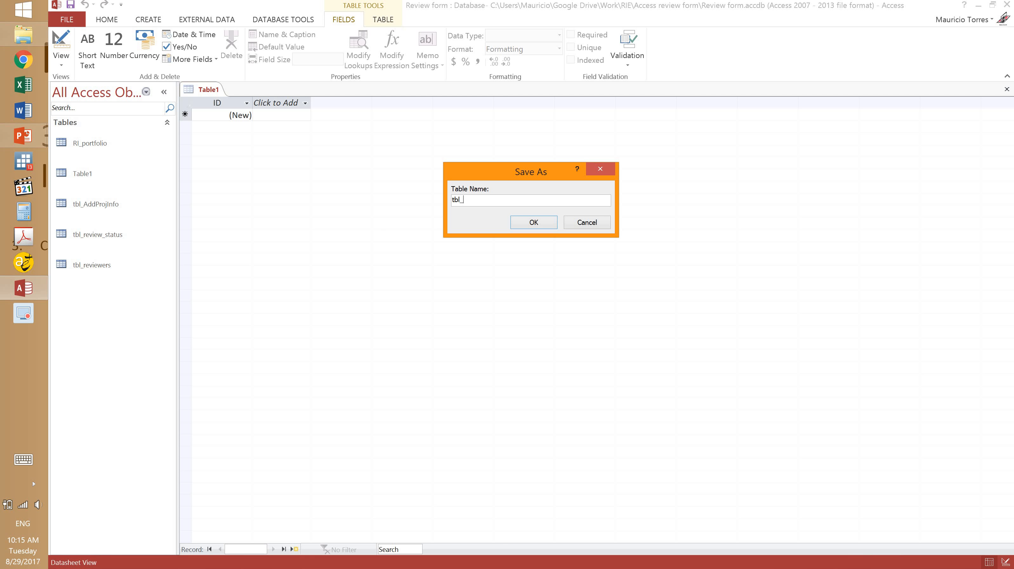
type("subpdos")
left_click(530, 223)
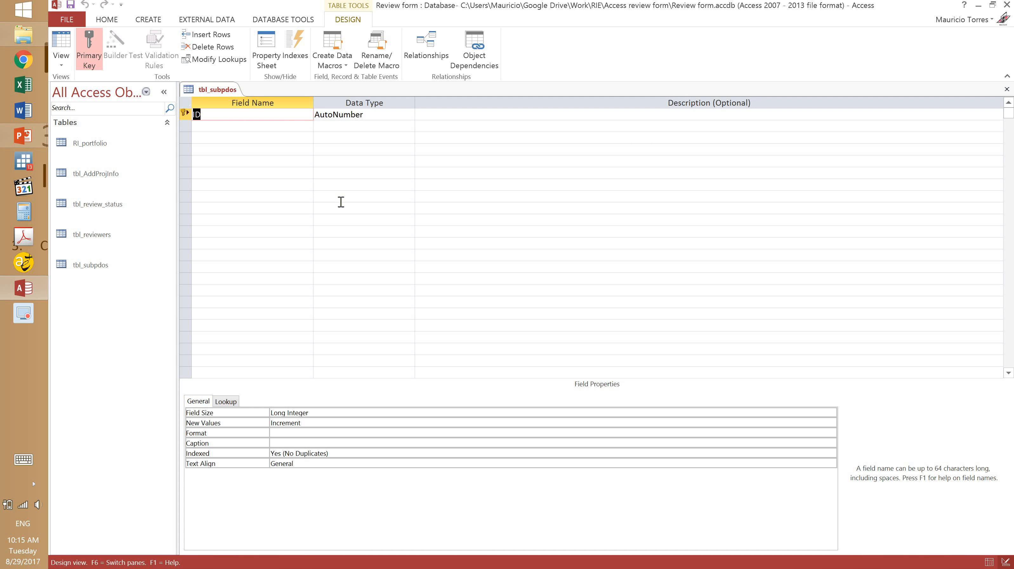
Rename the AutoNumber key field ID to subpdo_id.
type("subpdo_id")
key("Tab")
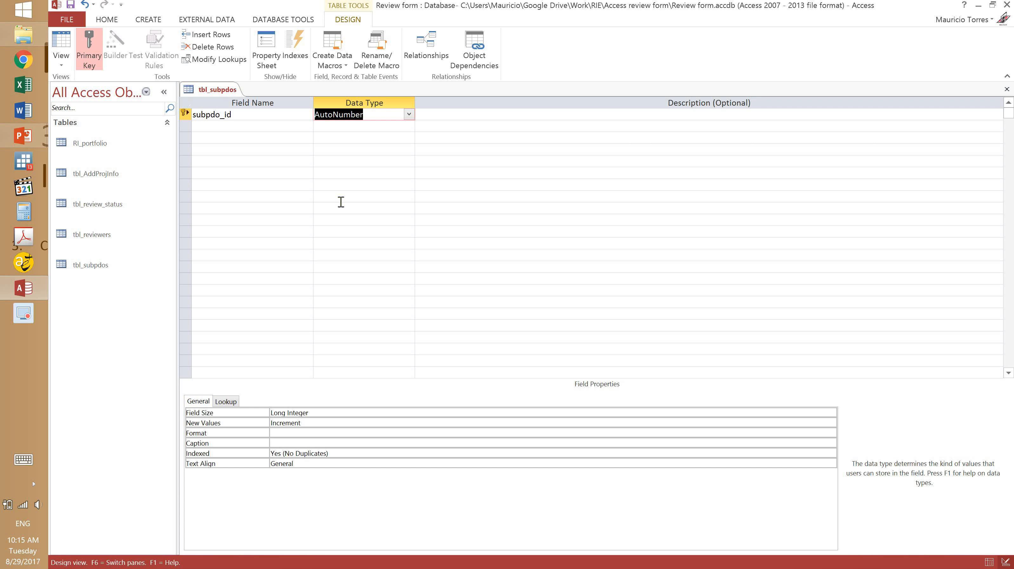
key("Tab")
key("Tab")
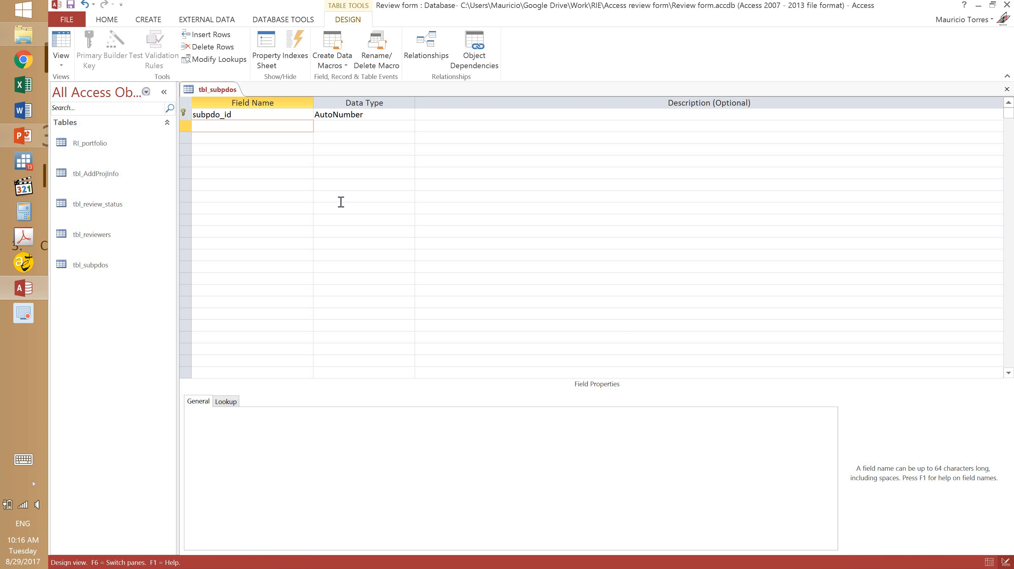
Add a second field named projectid with data type Short Text.
type("project")
type("_id")
key("Left")
key("Left")
key("BackSpace")
left_click(334, 127)
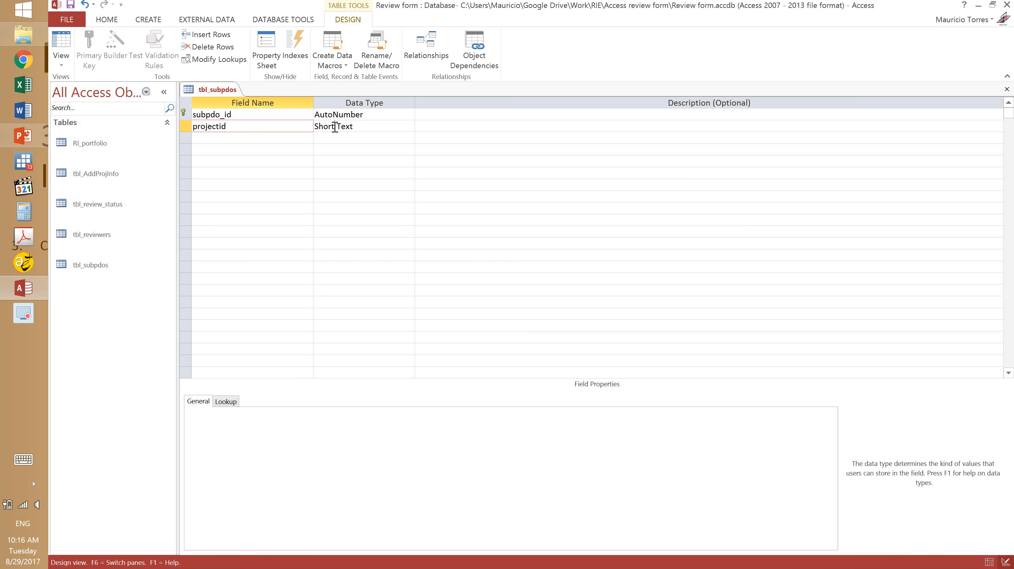
left_click(278, 129)
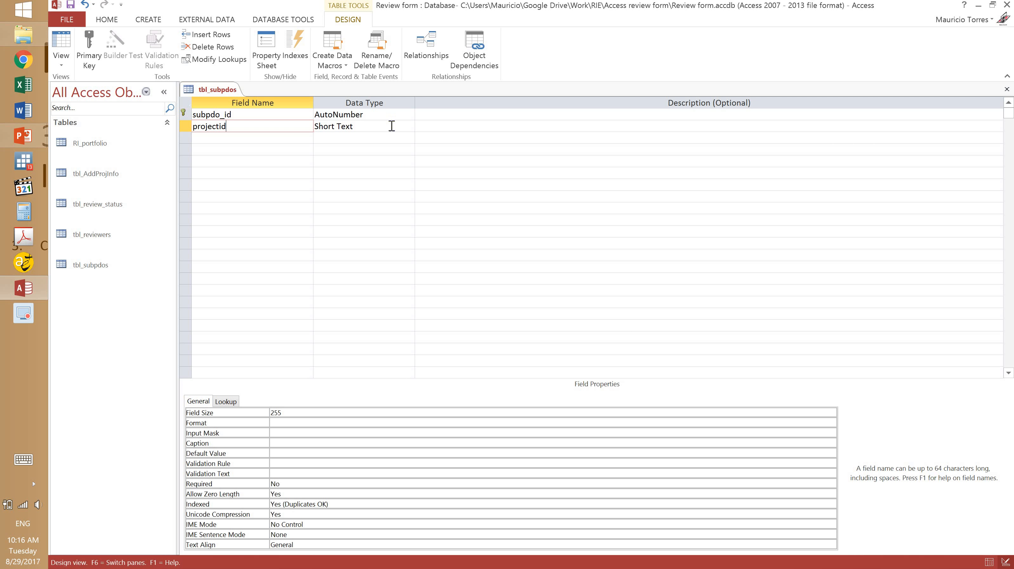
key("Tab")
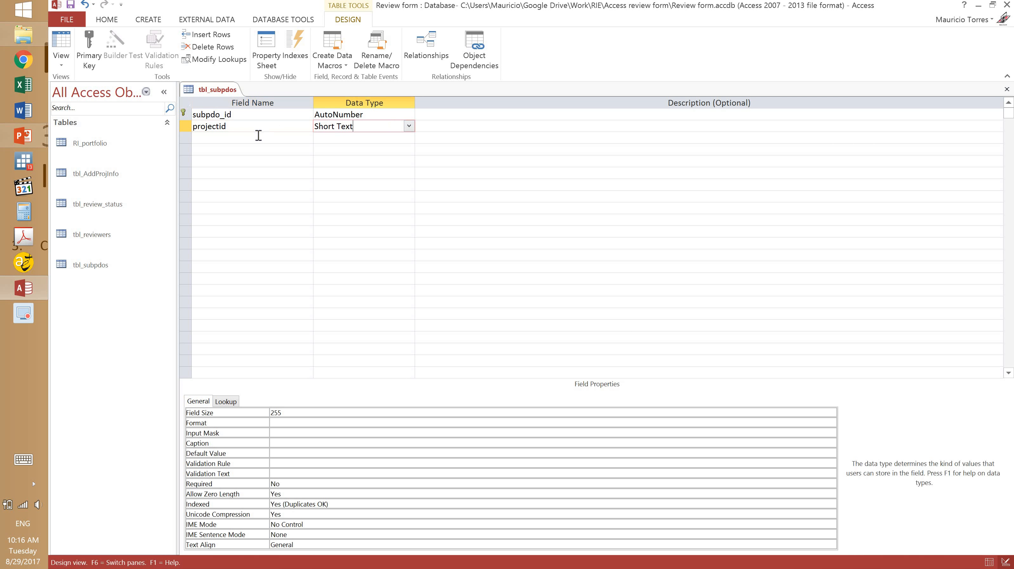
left_click(259, 136)
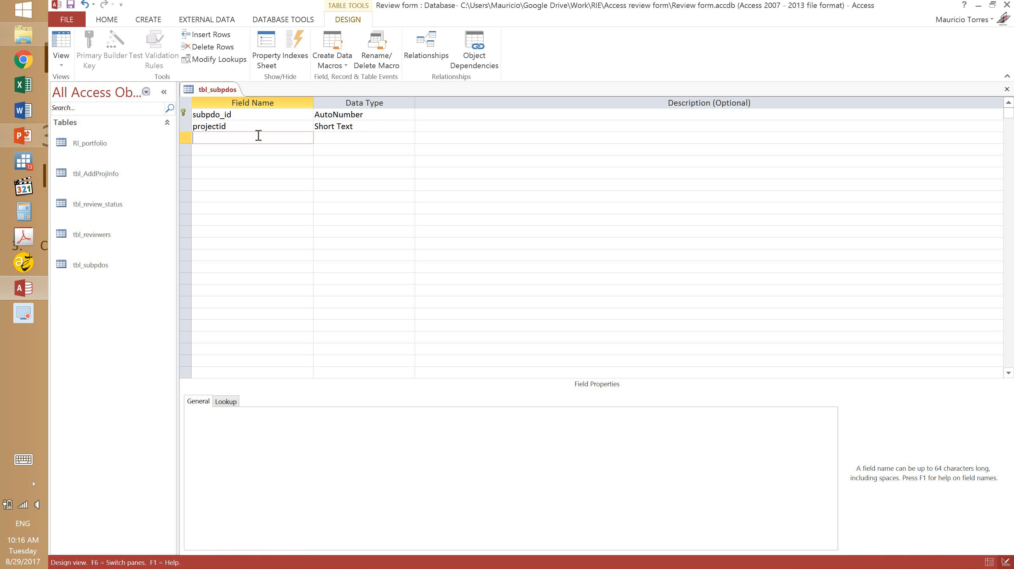
Add a subpdo field with data type Long Text.
left_click(359, 127)
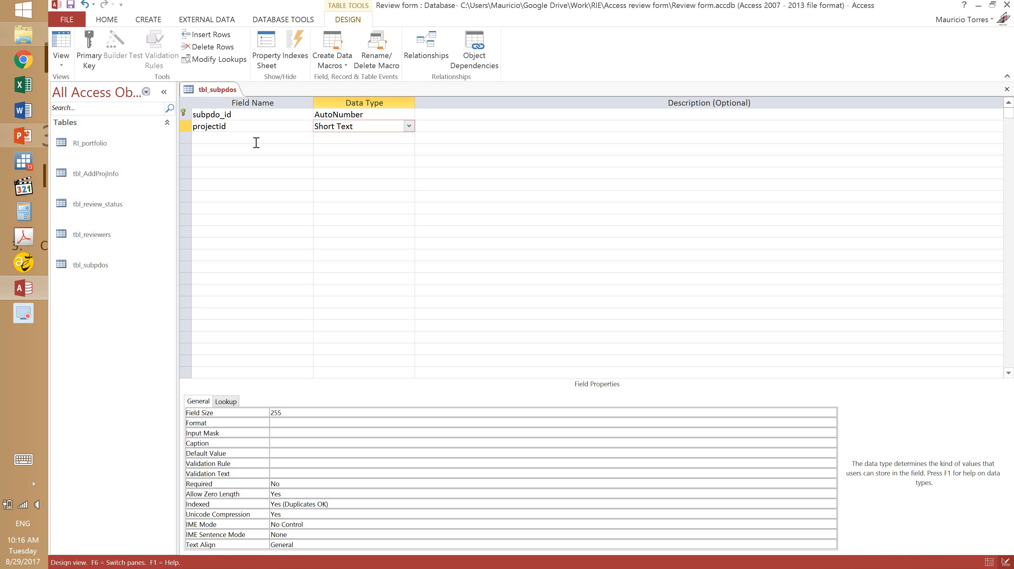
left_click(246, 140)
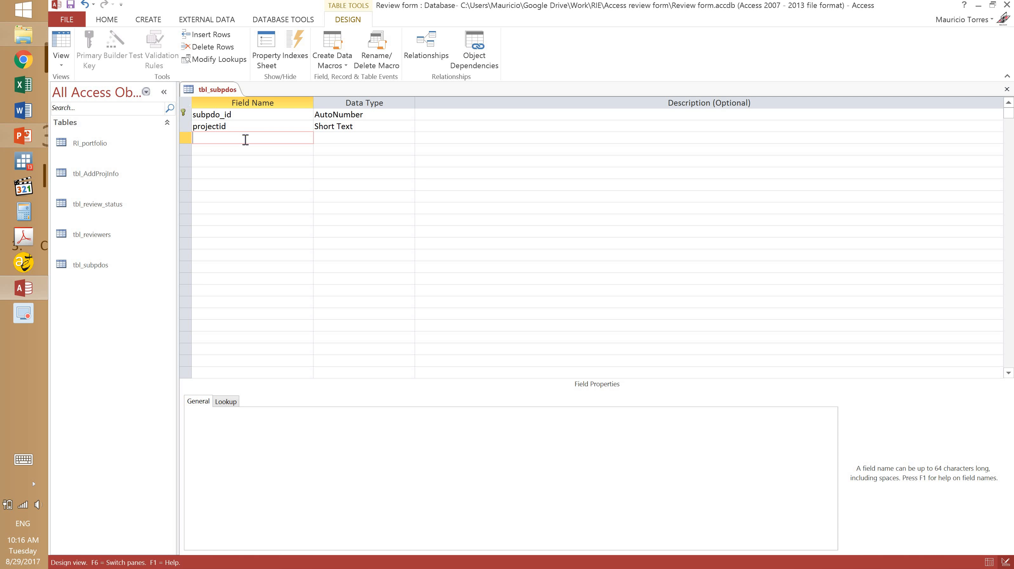
type("subpdo")
left_click(328, 139)
left_click(409, 137)
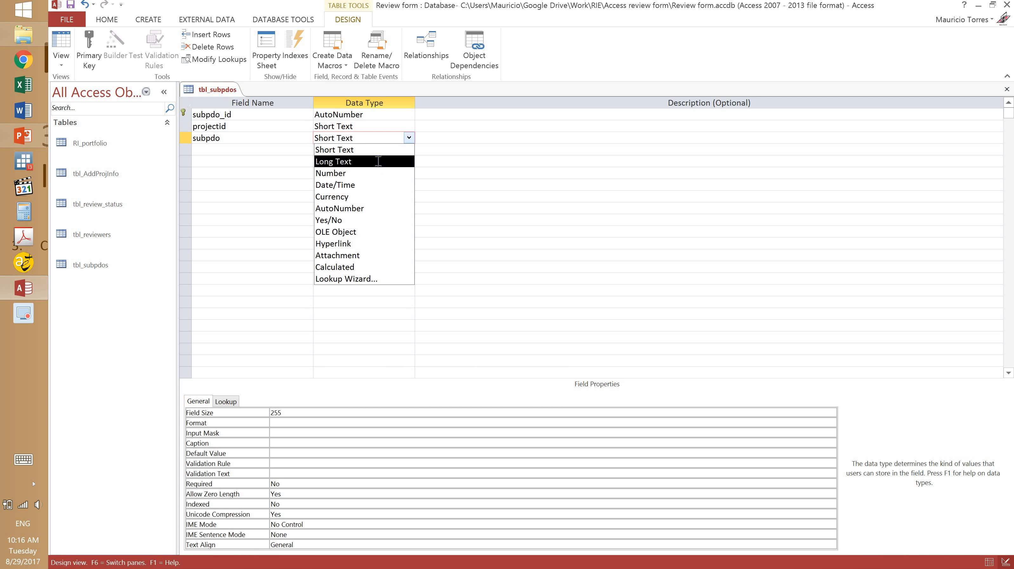
left_click(378, 162)
Add an efficacy_rating_id field, keeping the Short Text data type.
left_click(292, 153)
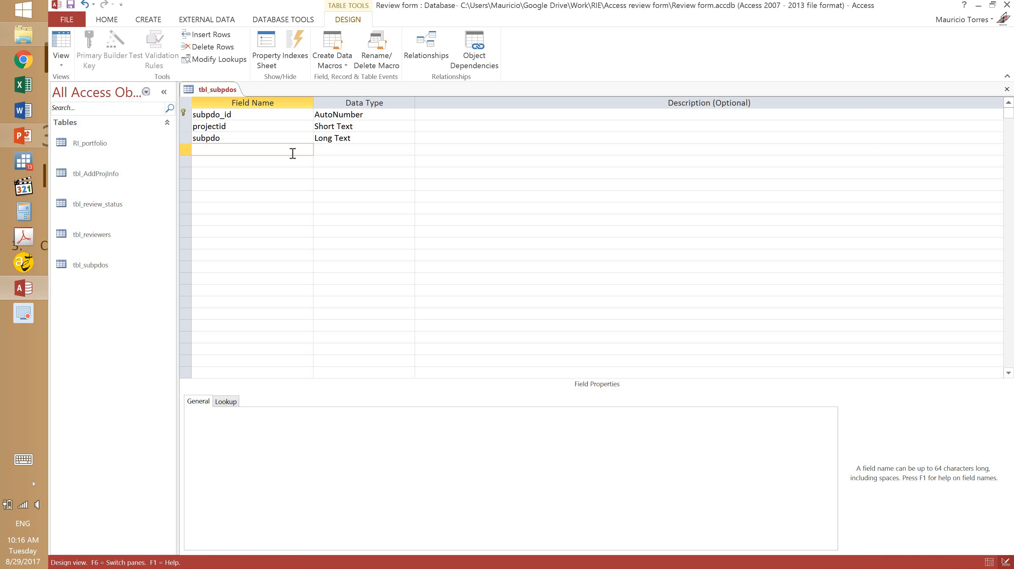
type("efficacy_rating_id")
left_click(306, 163)
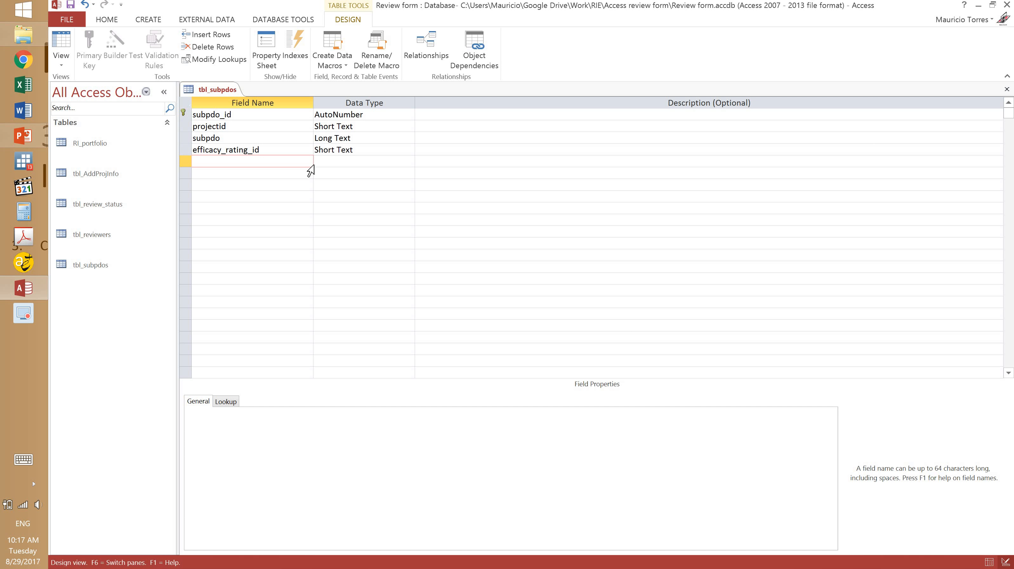
Add a subpdo_type_1 field with data type Yes/No.
type("subpdo_type_1")
left_click(339, 164)
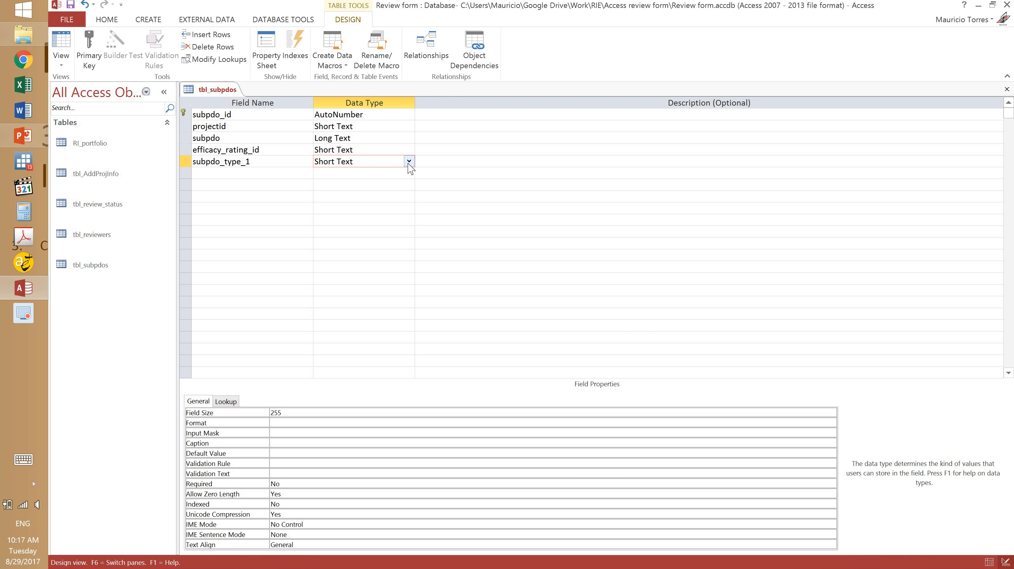
left_click(409, 162)
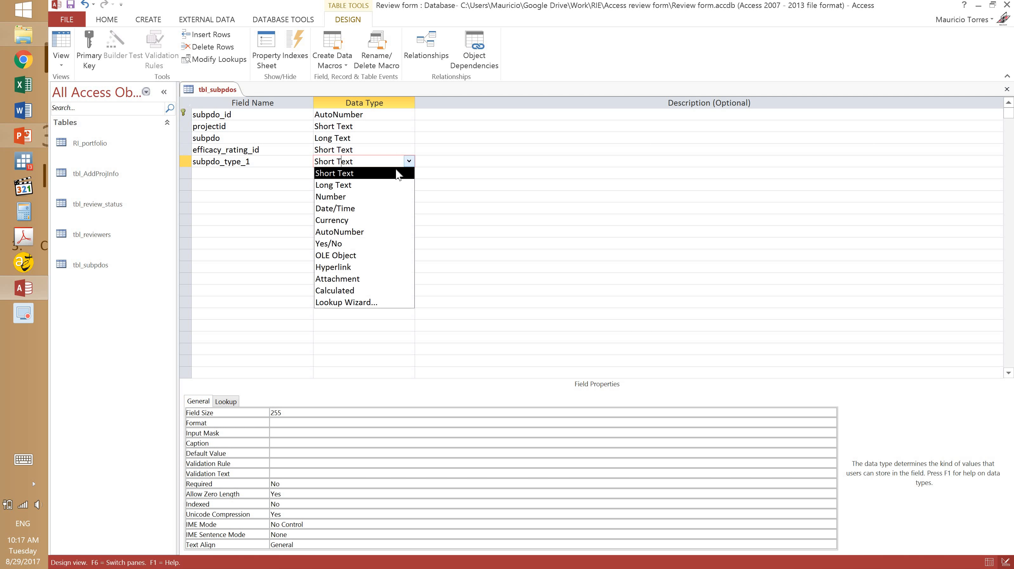
left_click(352, 244)
left_click(296, 177)
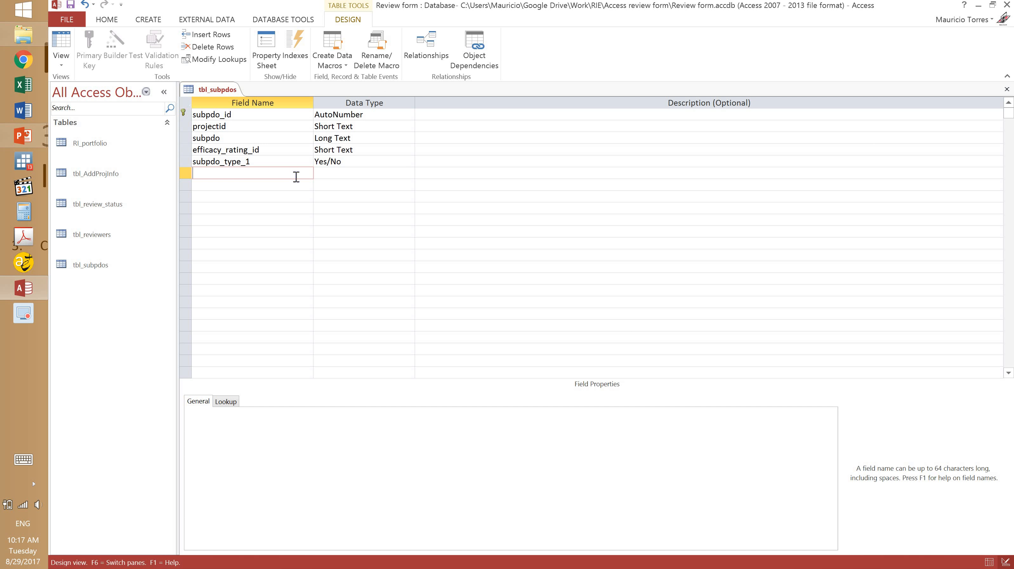
type("sub")
type("_pdo")
Paste copies of the subpdo_type_1 Yes/No row into the rows below it.
key("BackSpace")
key("BackSpace")
key("BackSpace")
key("BackSpace")
key("BackSpace")
key("BackSpace")
key("BackSpace")
left_click(185, 162)
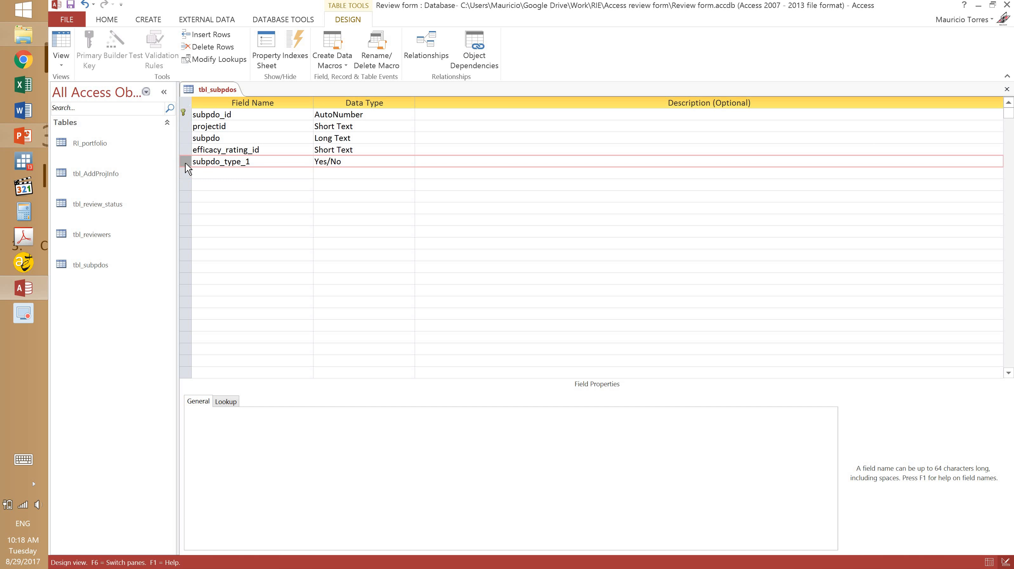
key("ctrl+c")
left_click(186, 174)
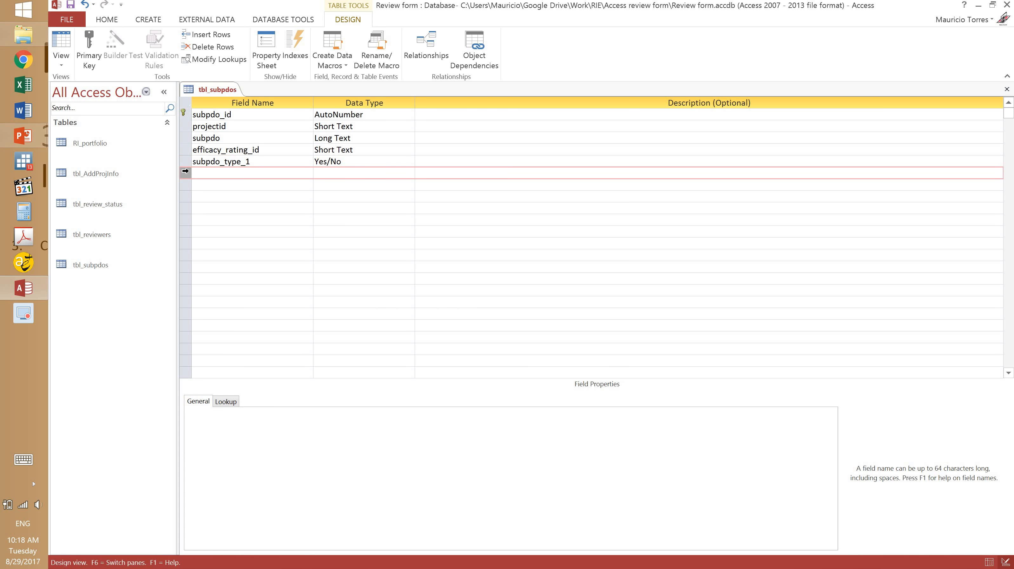
key("ctrl+v")
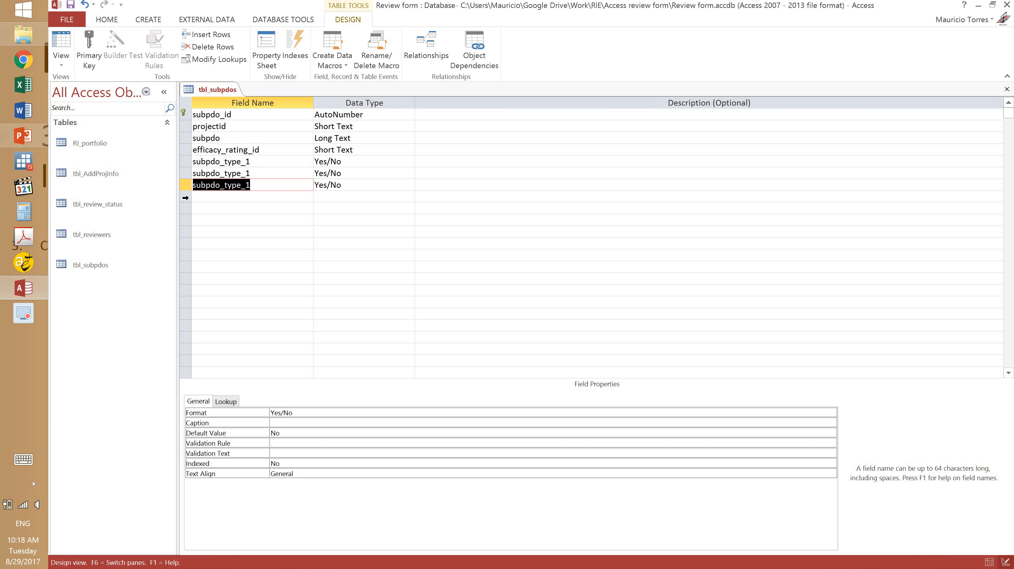
key("Down")
key("ctrl+v")
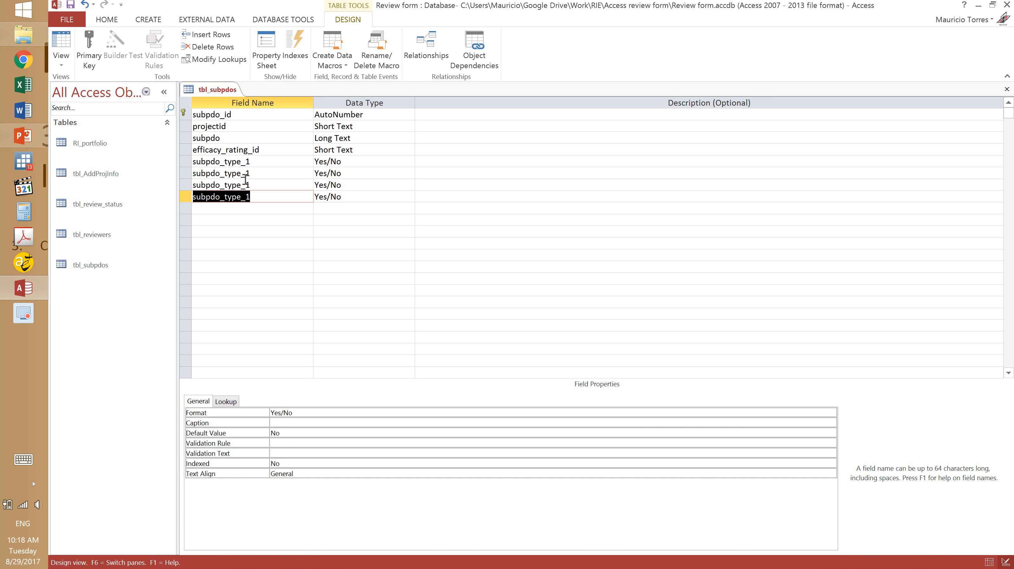
Rename the copies subpdo_type_2, subpdo_type_3 and subpdo_type_4, then close the design.
left_click(282, 176)
type("2")
left_click(279, 184)
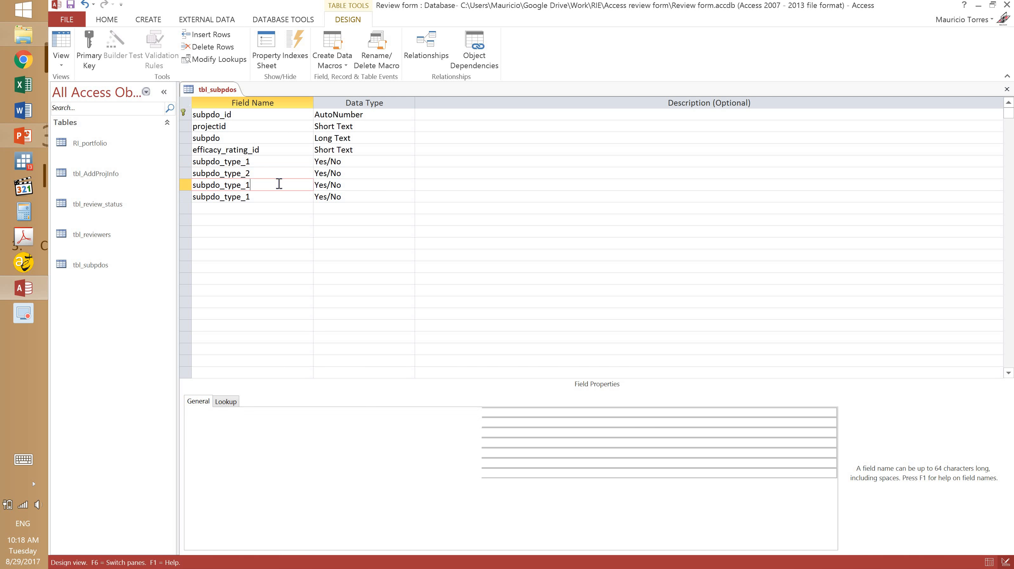
key("BackSpace")
type("3")
left_click(270, 197)
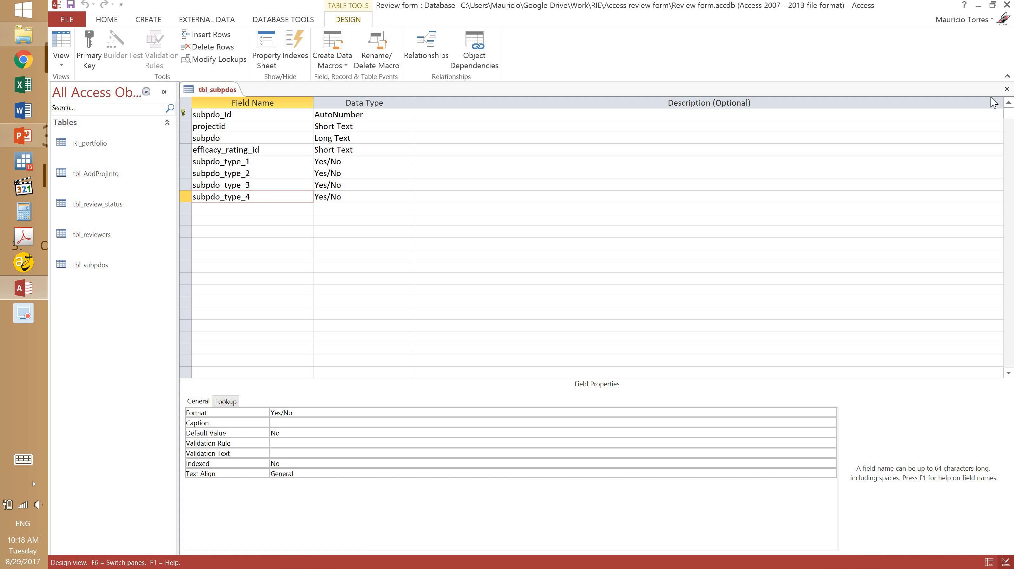
left_click(1007, 89)
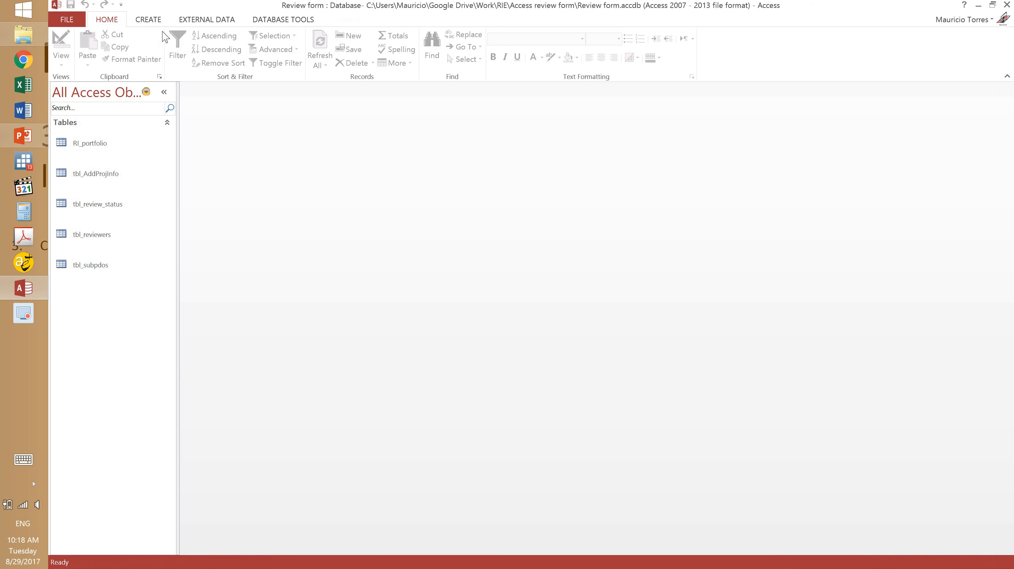
Create a new table in Design view saved as tbl_efficacy_rating and begin renaming its key field.
left_click(156, 20)
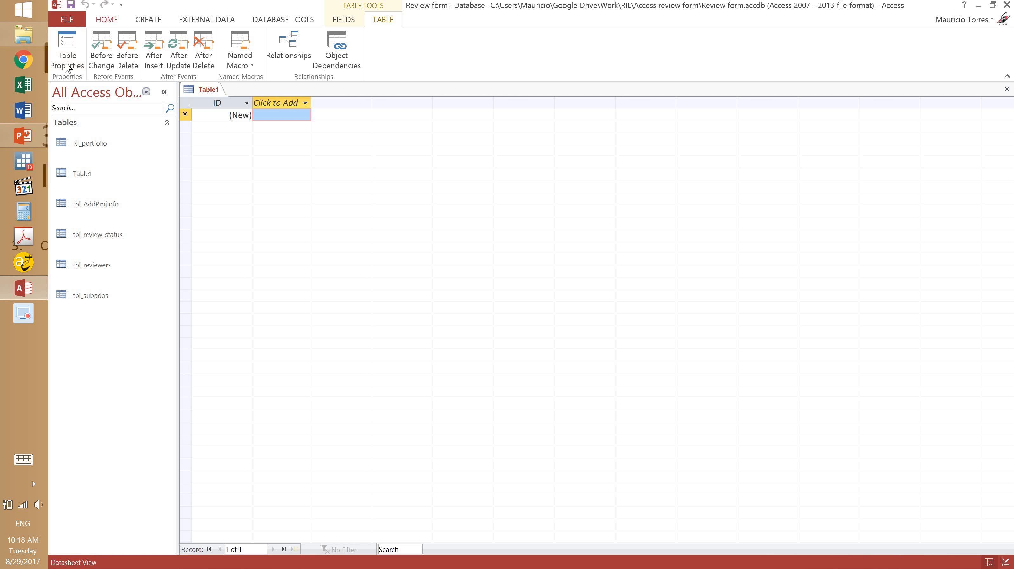
left_click(107, 19)
left_click(61, 60)
left_click(84, 106)
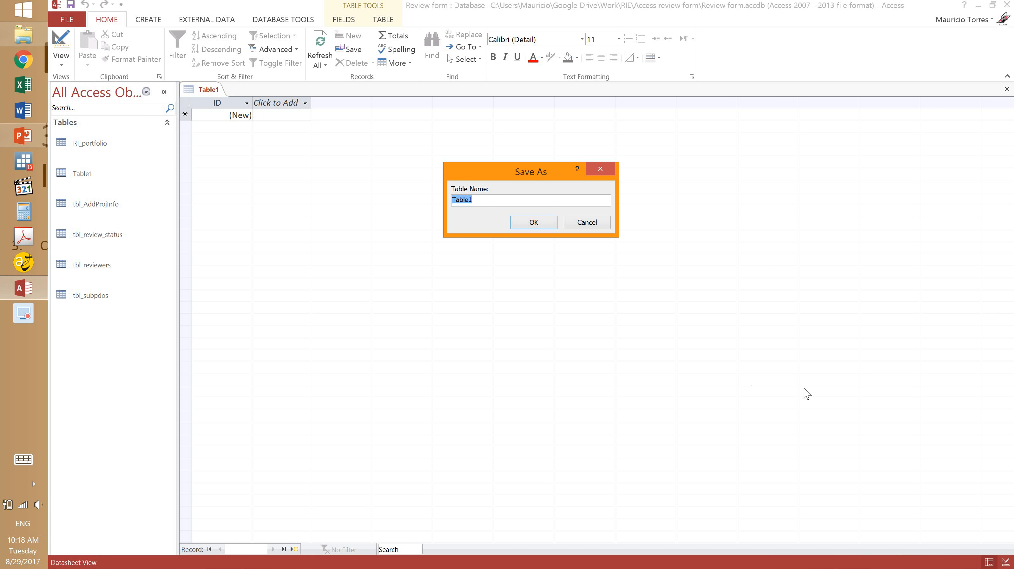
type("tbl_efficacy_rating")
left_click(532, 222)
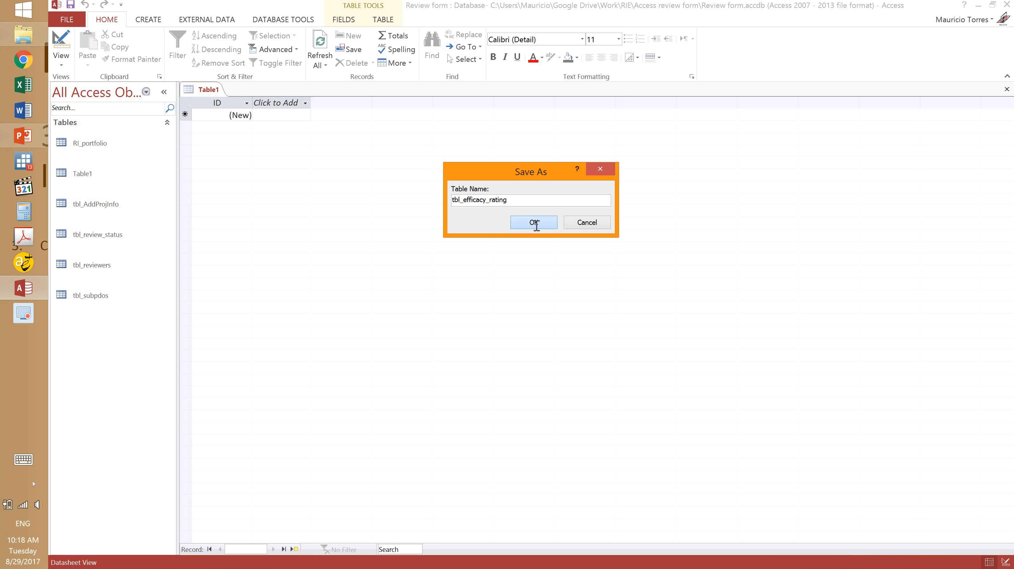
type("proj")
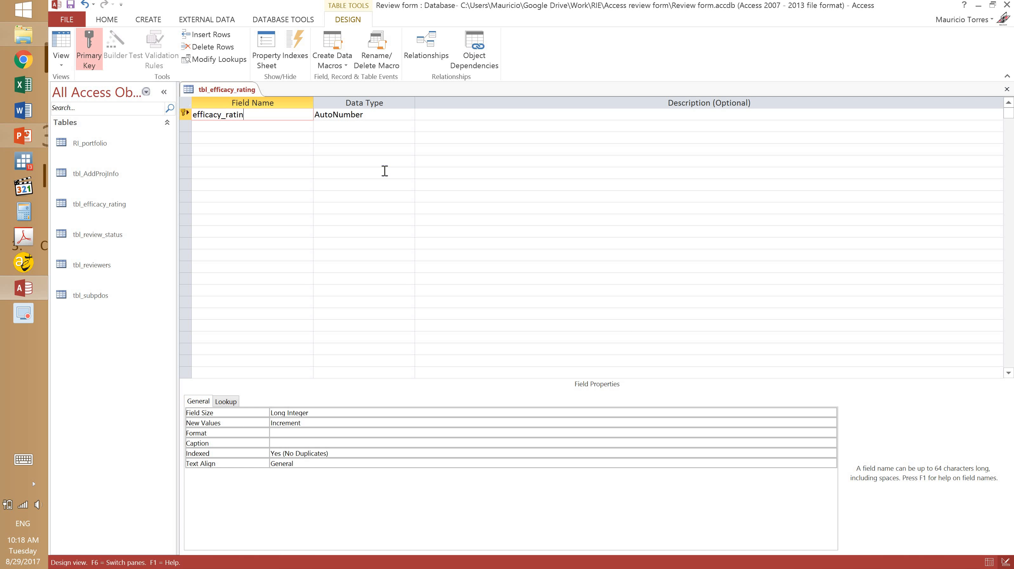
Set the key field to Short Text, add a Short Text efficacy_rating field, and switch to Datasheet view.
left_click(384, 115)
left_click(410, 114)
left_click(382, 127)
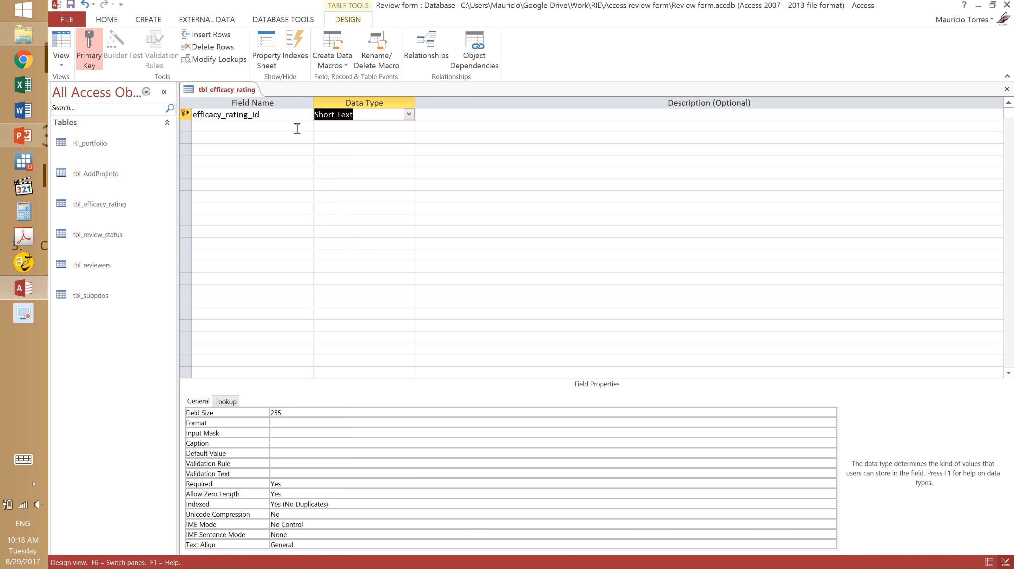
left_click(297, 130)
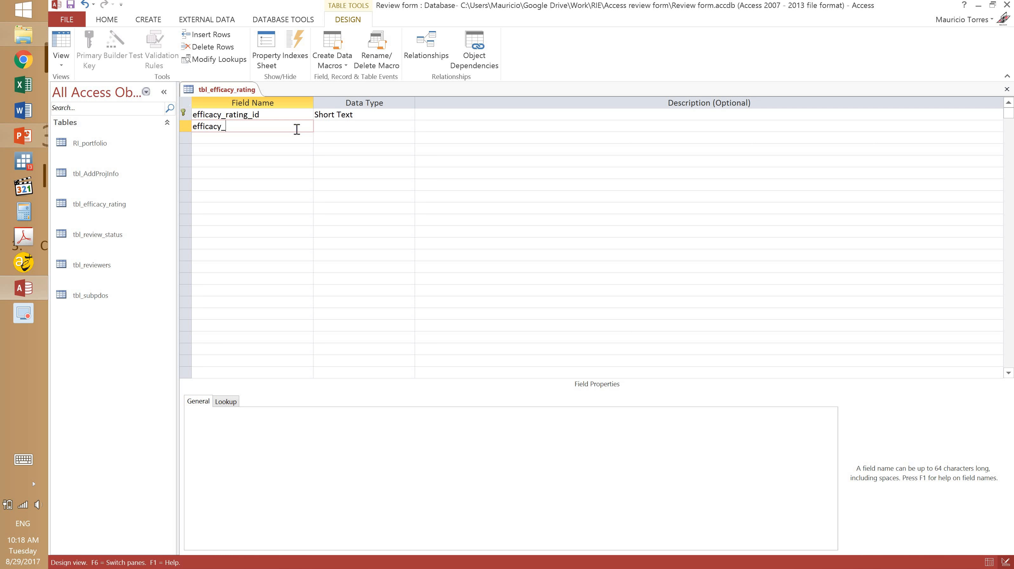
type("efficacy_rating")
key("Tab")
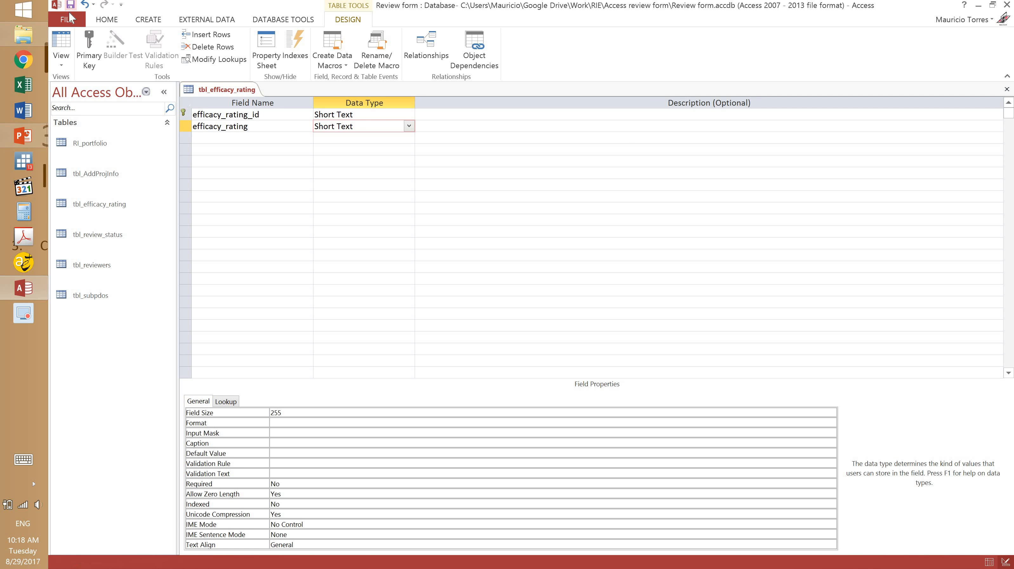
left_click(67, 60)
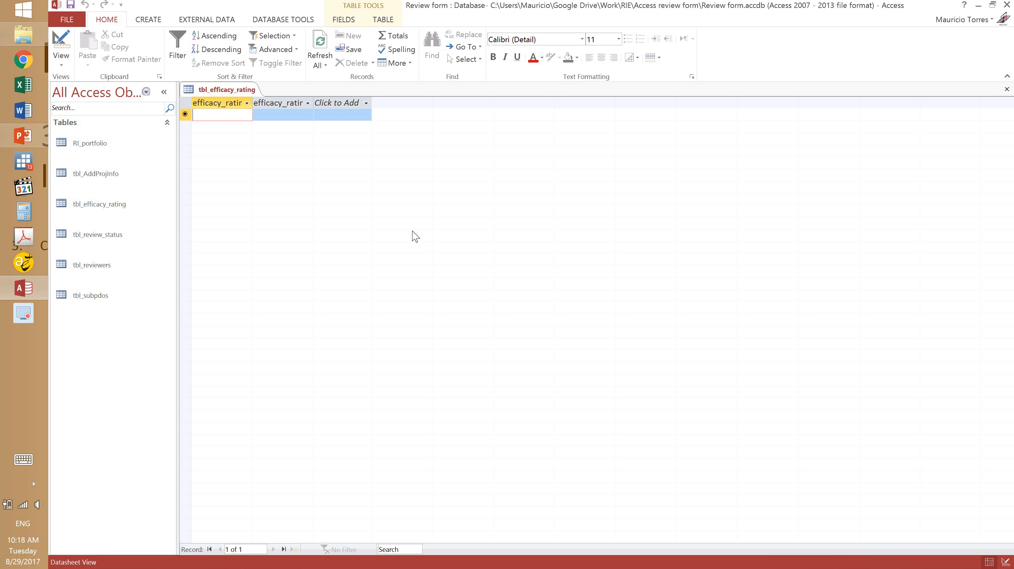
Enter rating records 1 Negligible and 2 Modest.
type("1")
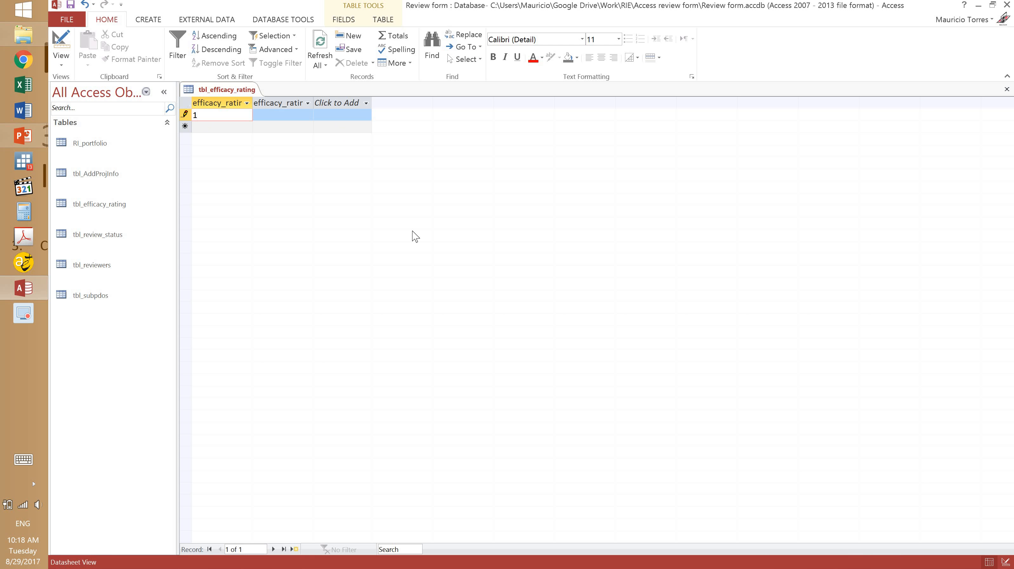
key("Tab")
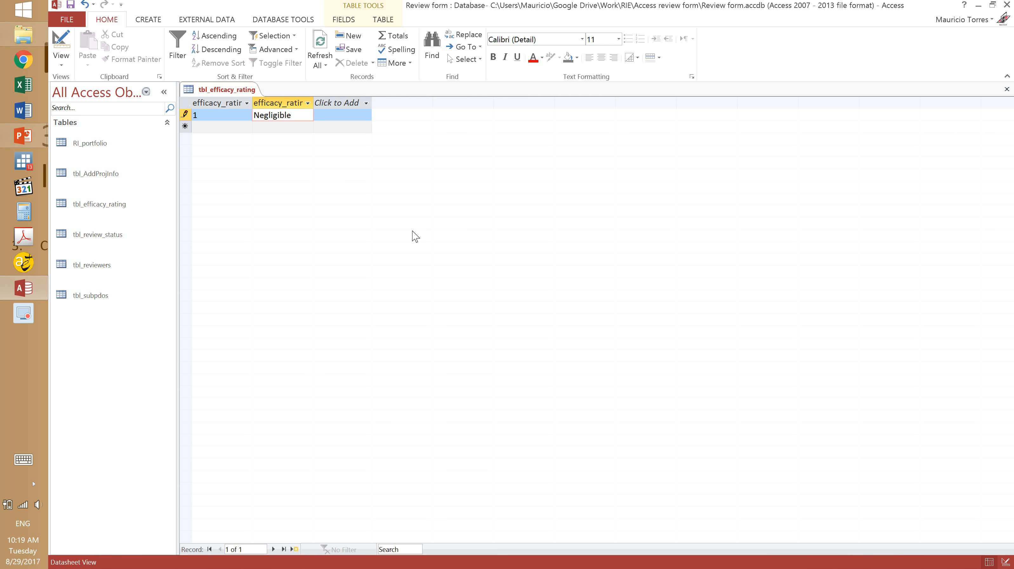
key("Down")
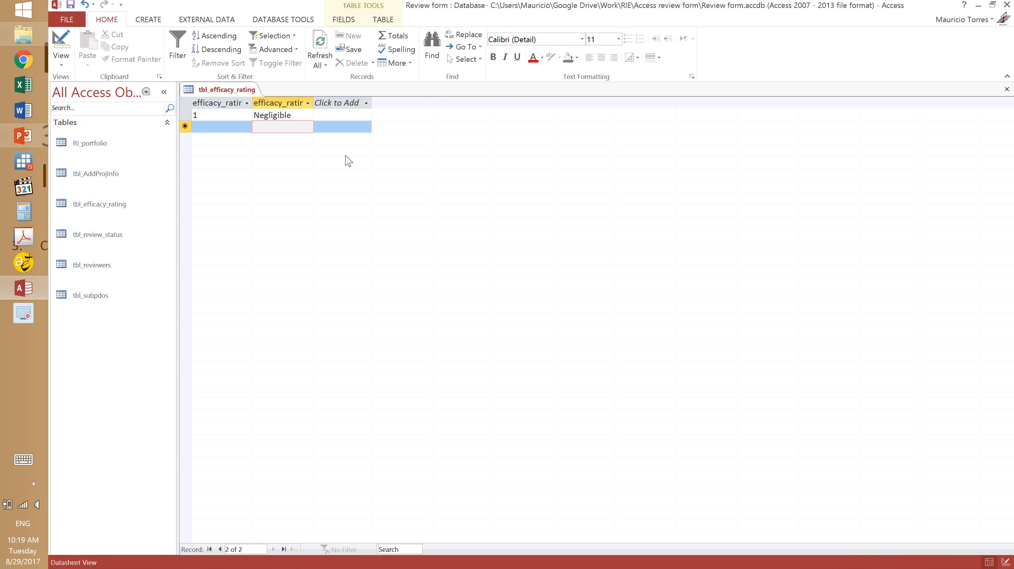
key("Left")
type("2")
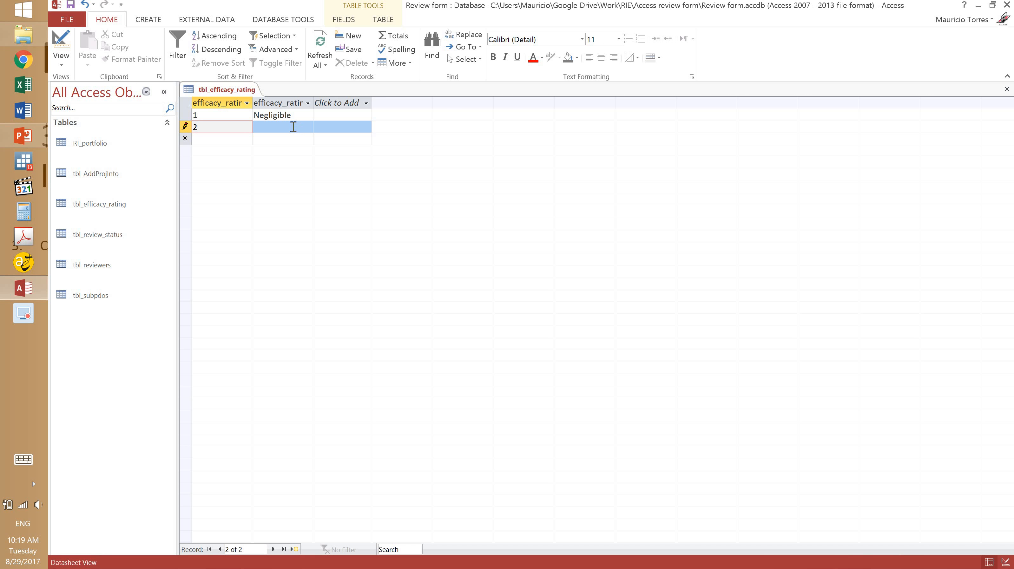
key("Tab")
type("Modest")
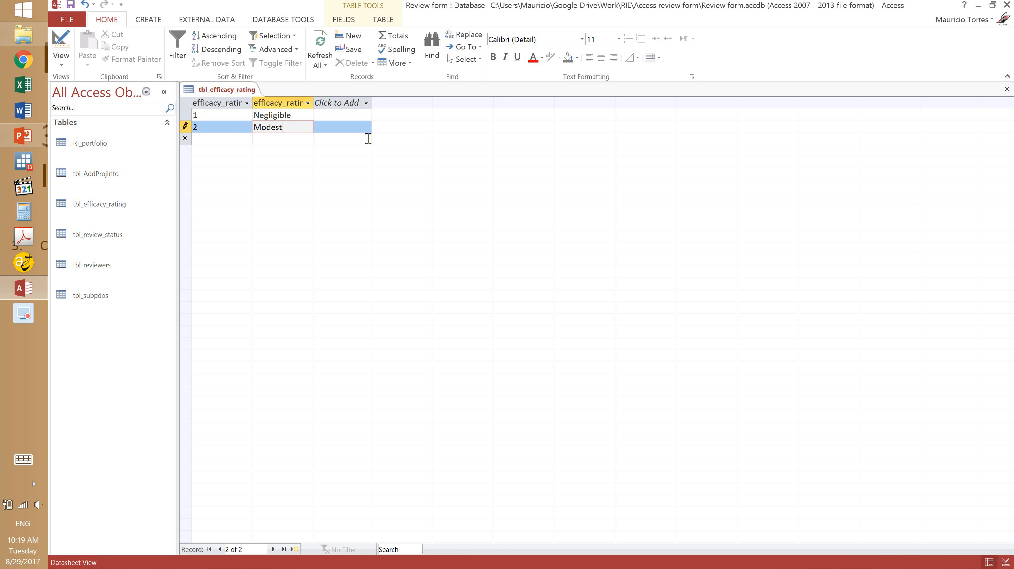
left_click(215, 139)
Enter ratings 3 Substantial and 4 High, then save and close the table.
type("3")
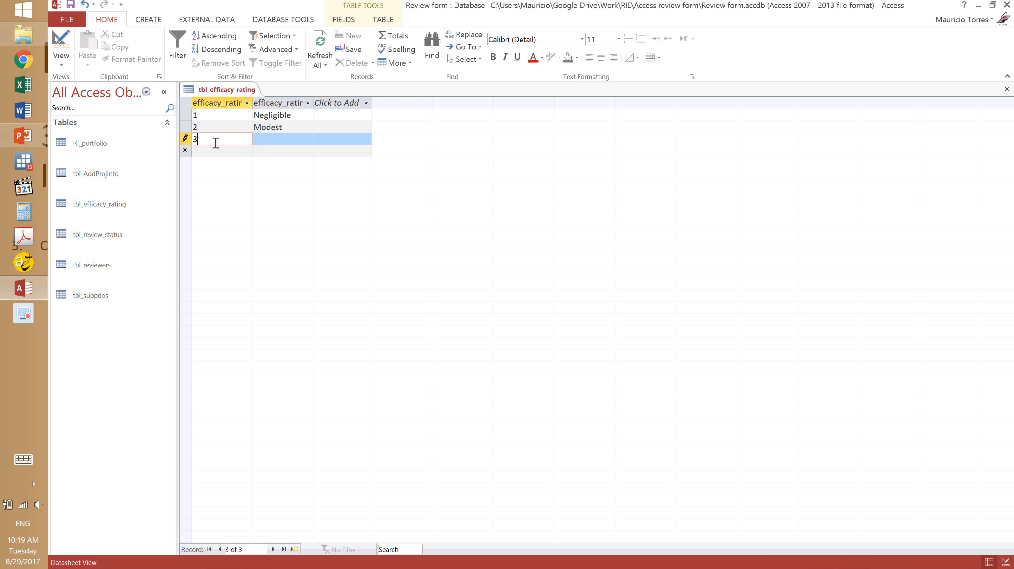
left_click(274, 139)
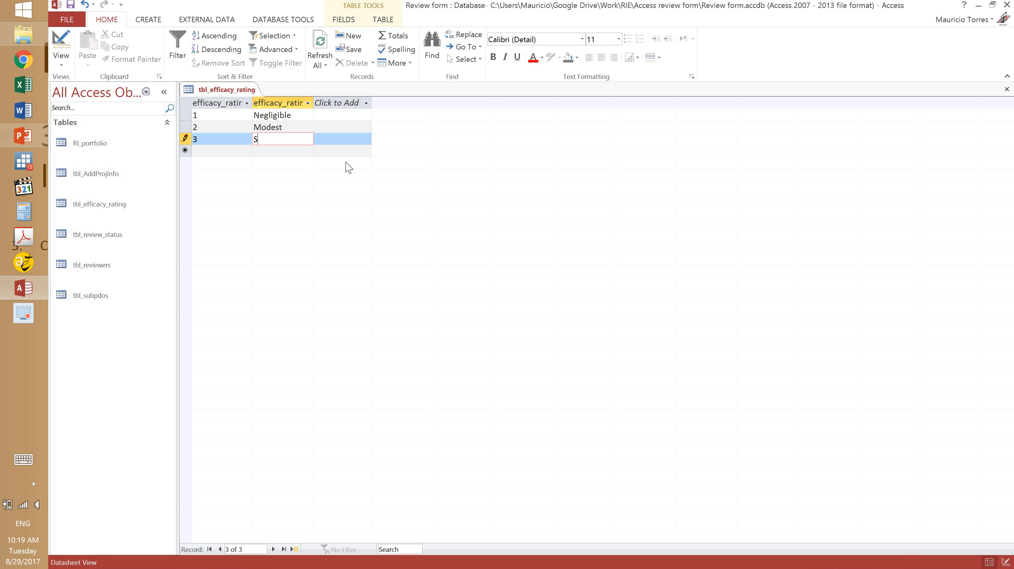
type("Substantial")
left_click(237, 153)
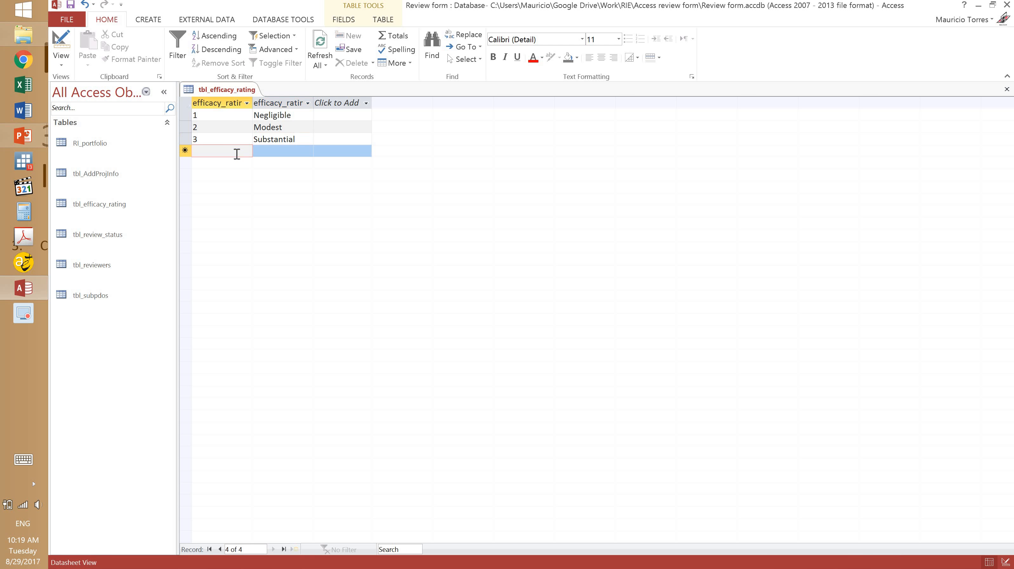
type("4")
left_click(307, 147)
type("Hi")
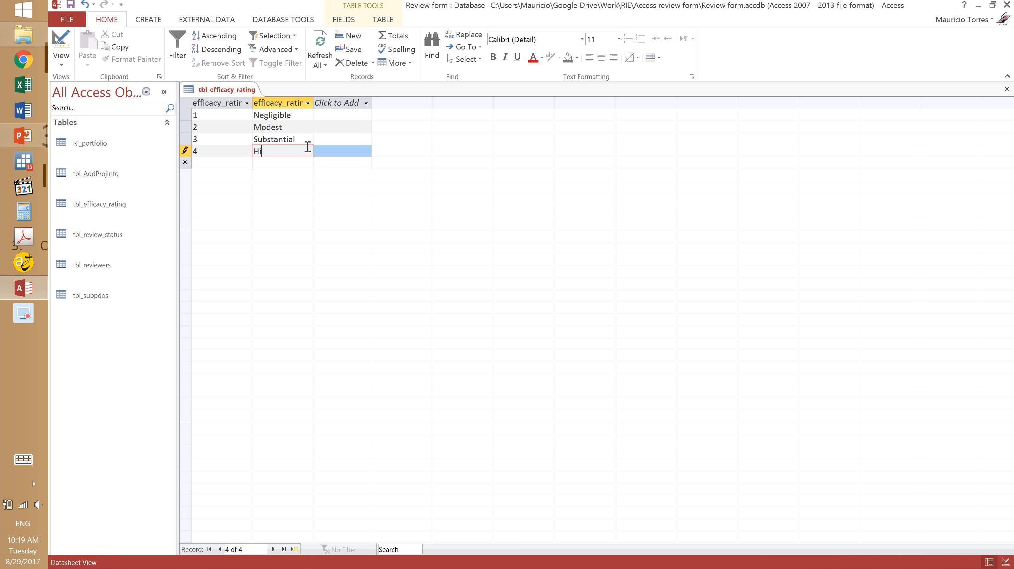
type("gh")
left_click(294, 139)
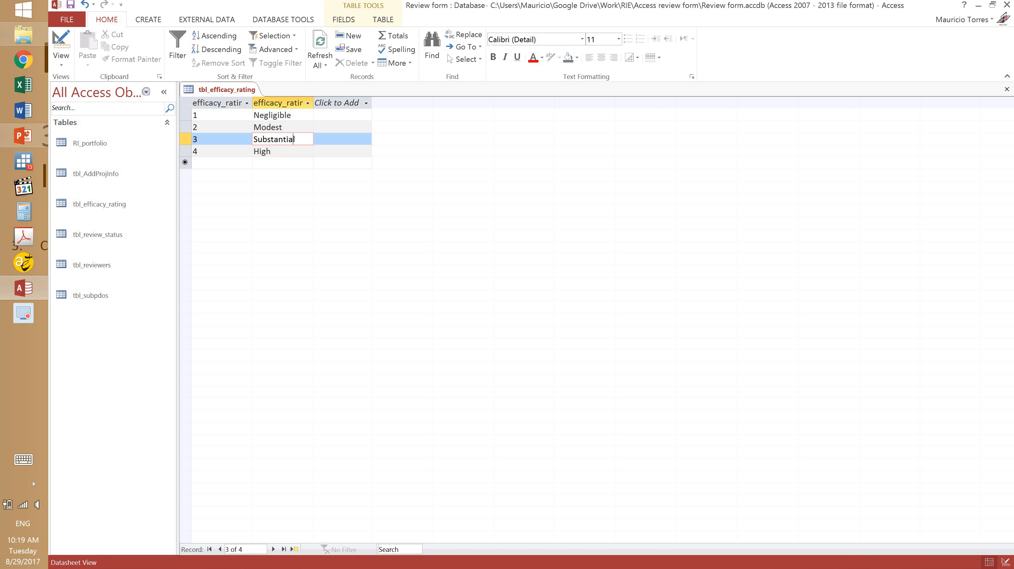
left_click(69, 6)
left_click(1007, 89)
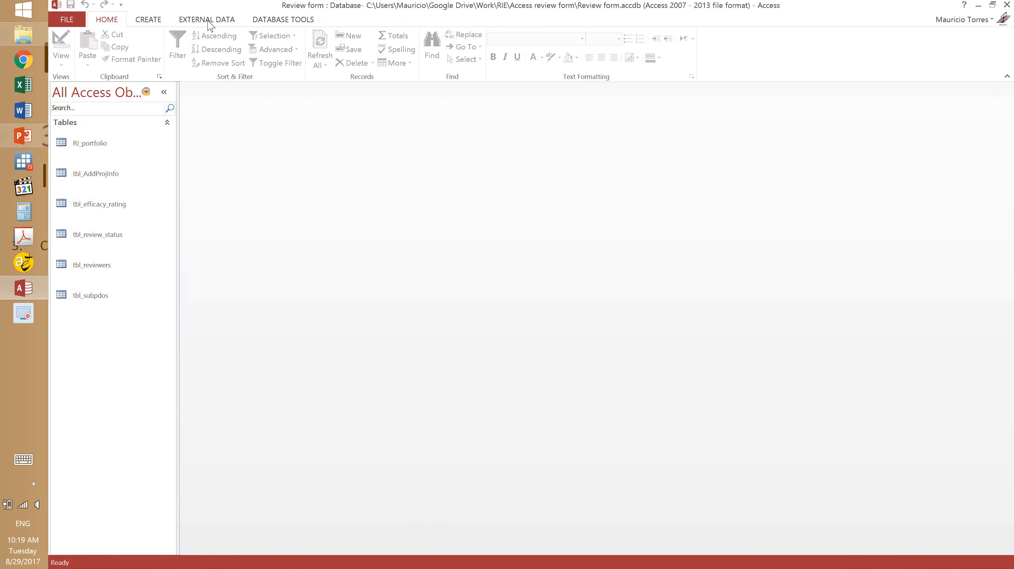
In Relationships, add and arrange tbl_subpdos and tbl_efficacy_rating, then drag RI_portfolio's projectid onto tbl_subpdos.
left_click(281, 20)
left_click(182, 48)
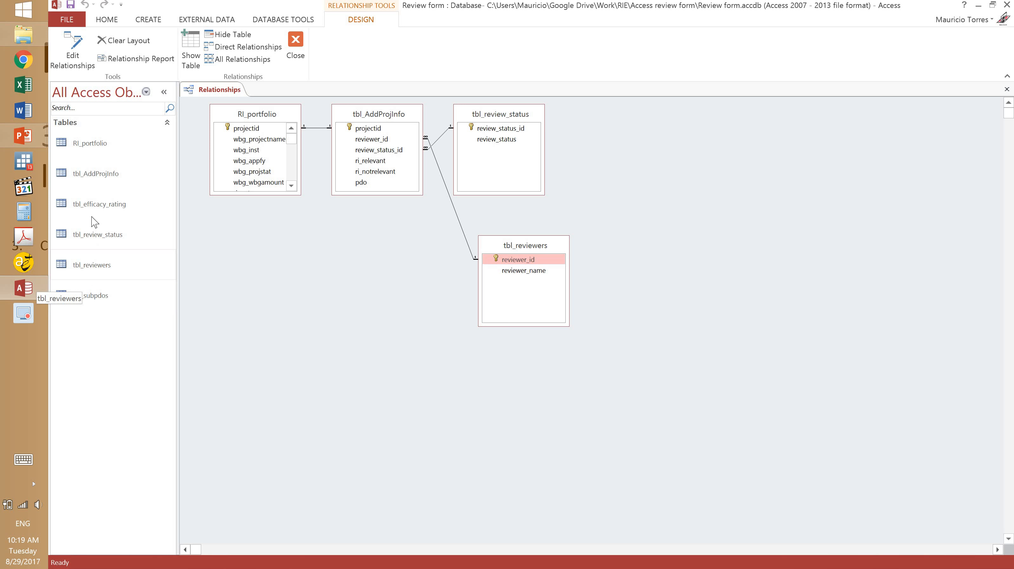
left_click(90, 207)
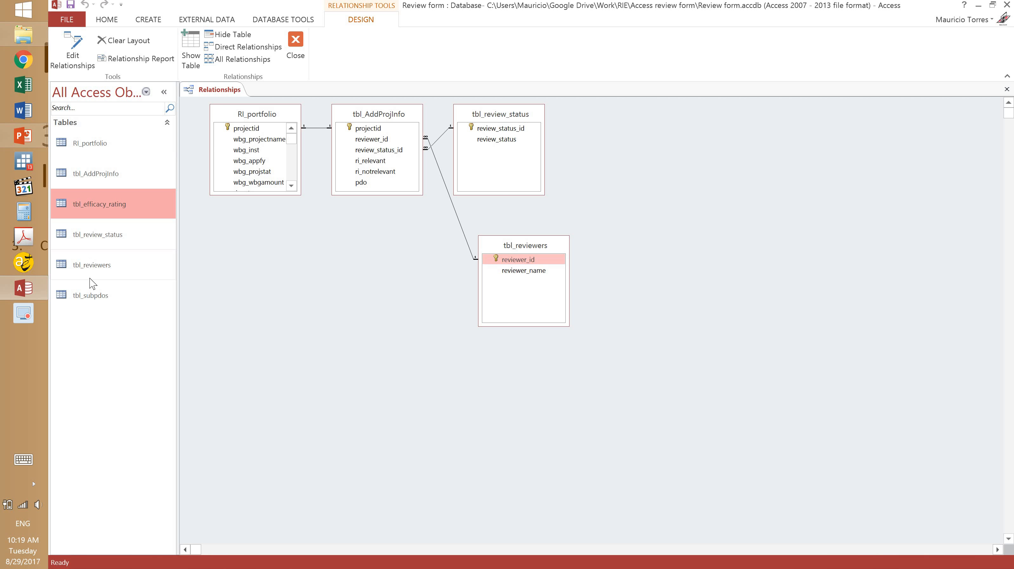
left_click_drag(297, 320, 324, 323)
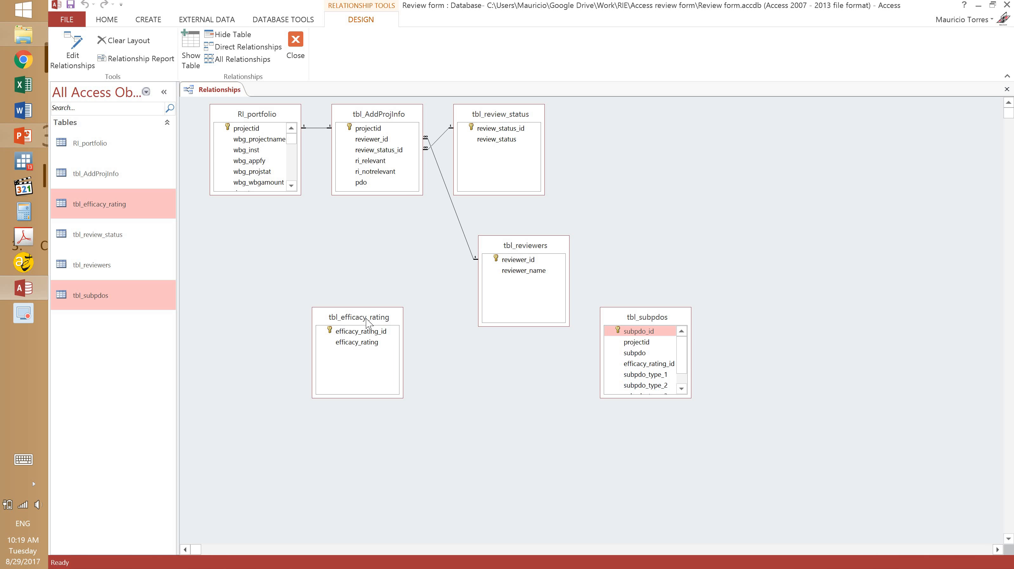
left_click_drag(648, 317, 239, 252)
left_click_drag(358, 317, 484, 406)
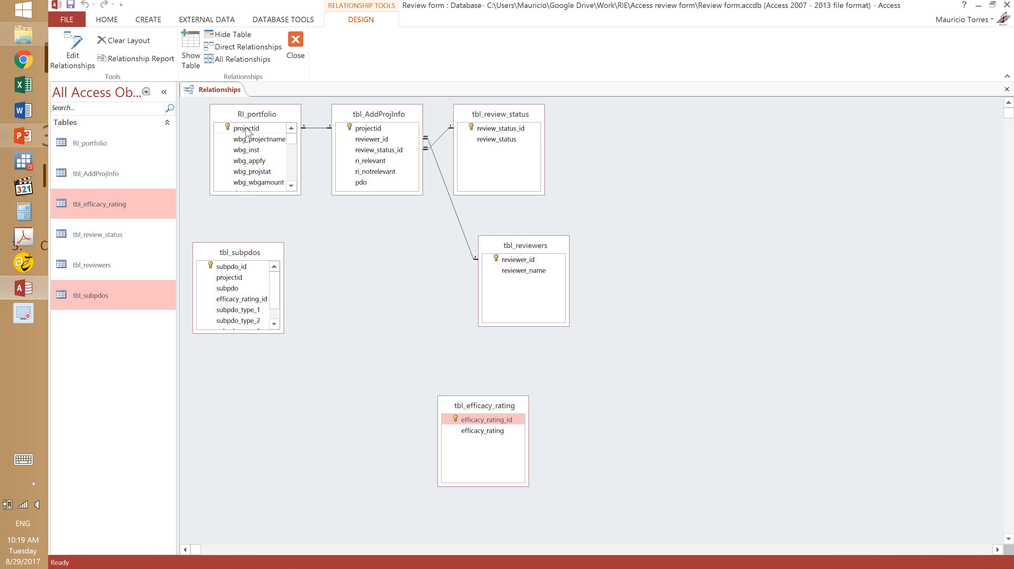
left_click_drag(247, 130, 232, 280)
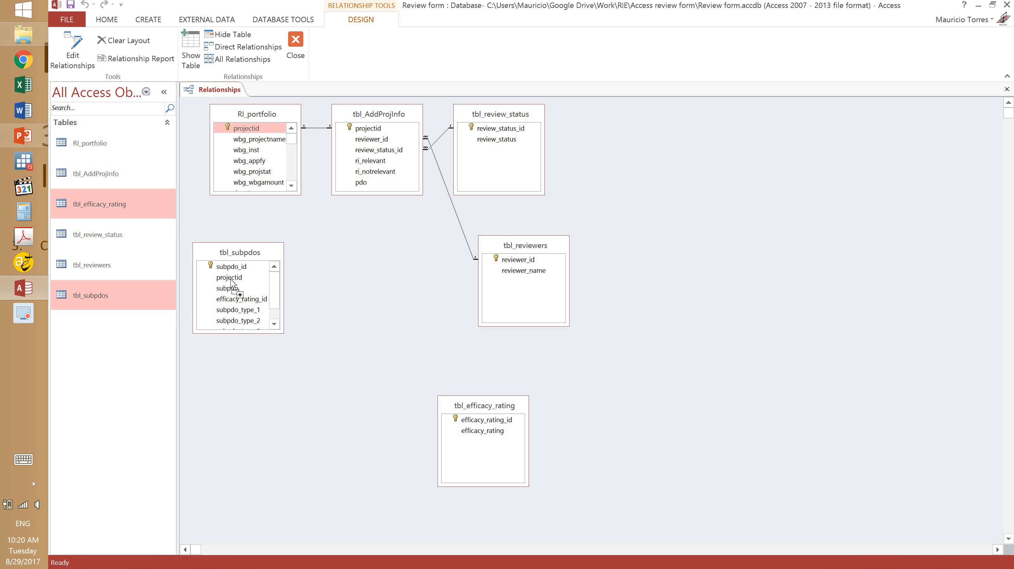
left_click_drag(231, 280, 231, 281)
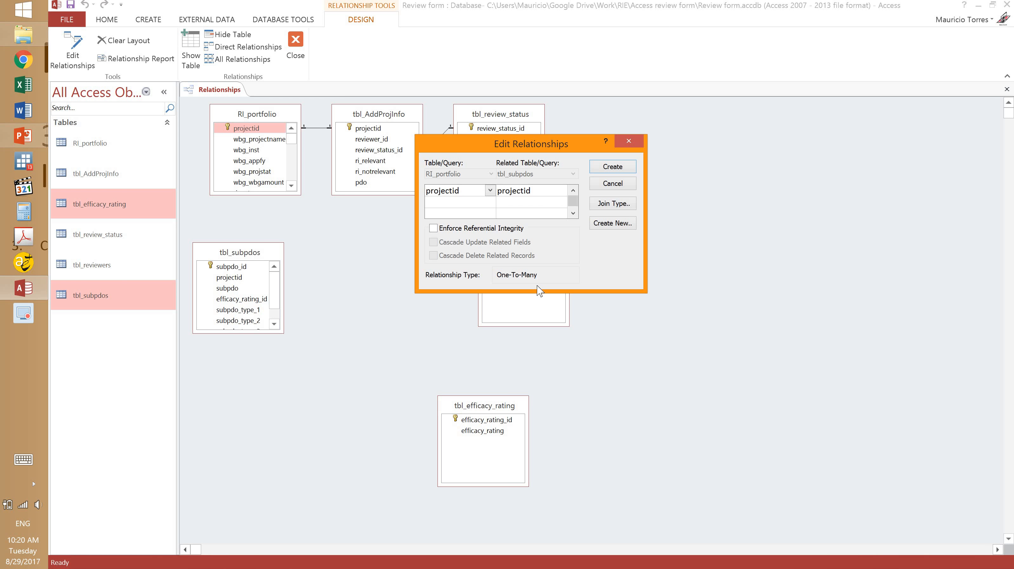
Create the projectid and efficacy_rating_id relationships to tbl_subpdos, both enforcing referential integrity.
left_click(433, 229)
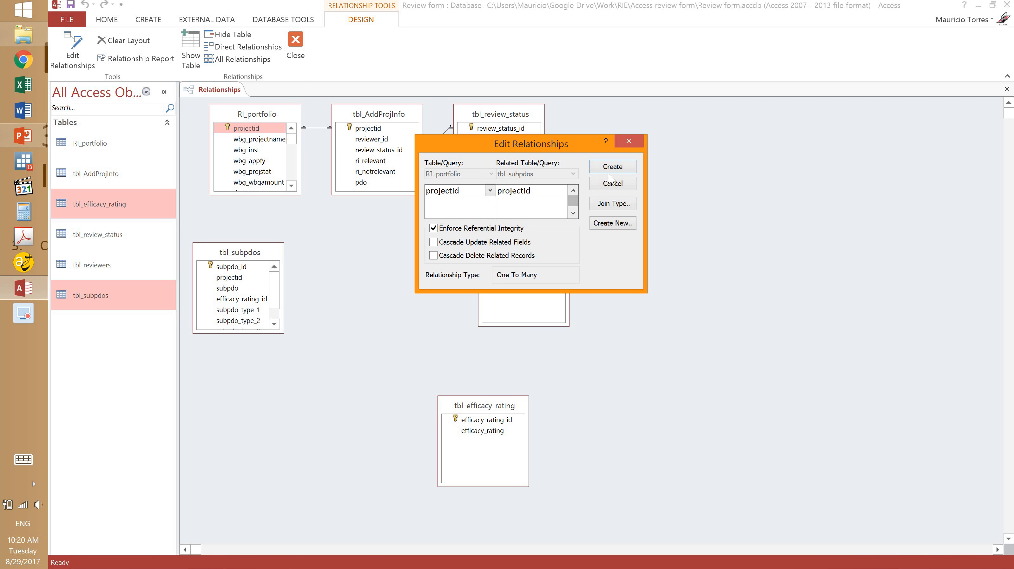
left_click(623, 171)
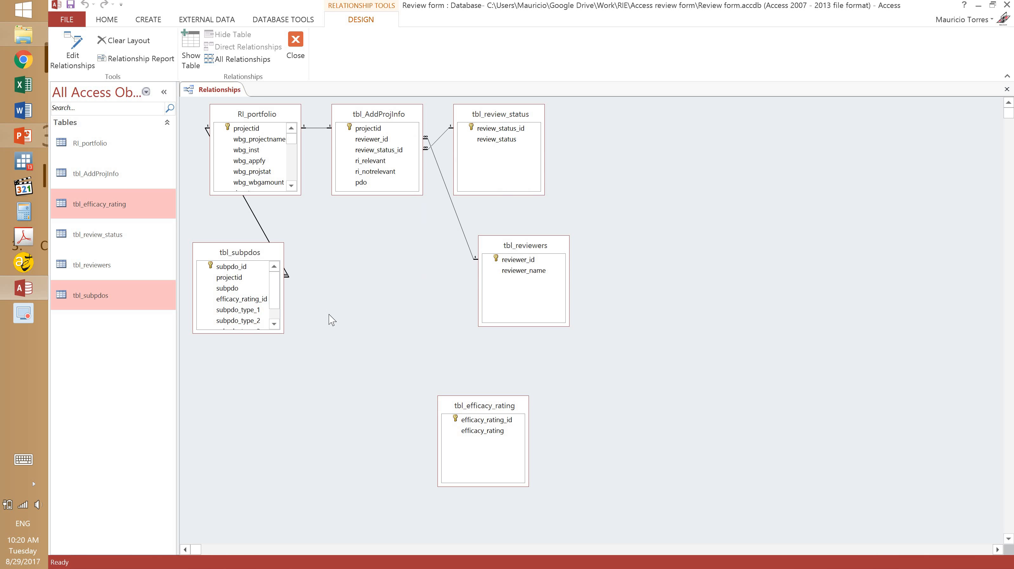
left_click_drag(473, 406, 238, 299)
left_click(481, 228)
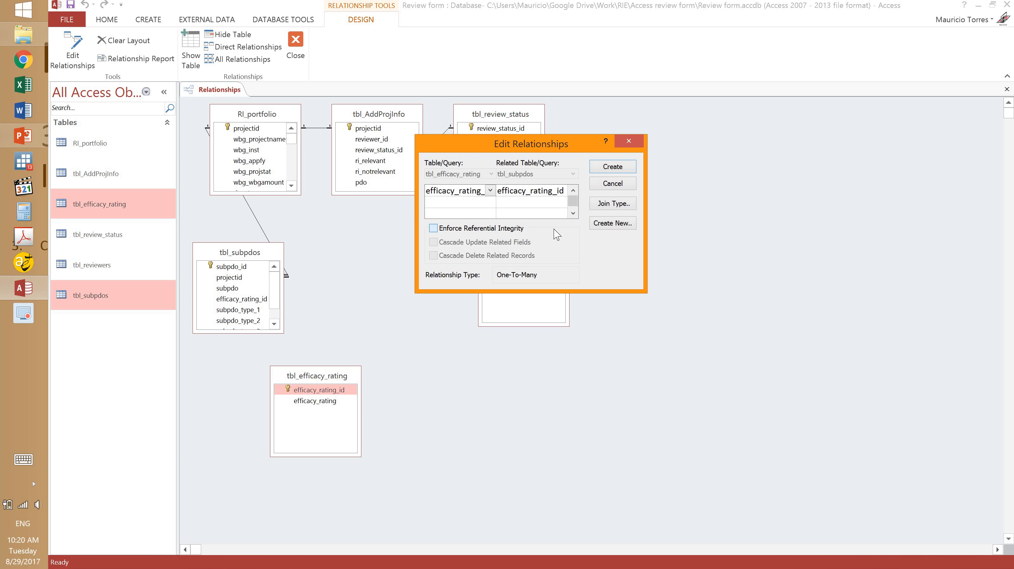
left_click(620, 166)
Move tbl_efficacy_rating beside tbl_subpdos, then save and close the relationship layout.
mouse_move(287, 375)
left_mouse_down()
mouse_move(370, 347)
mouse_move(360, 348)
left_mouse_up()
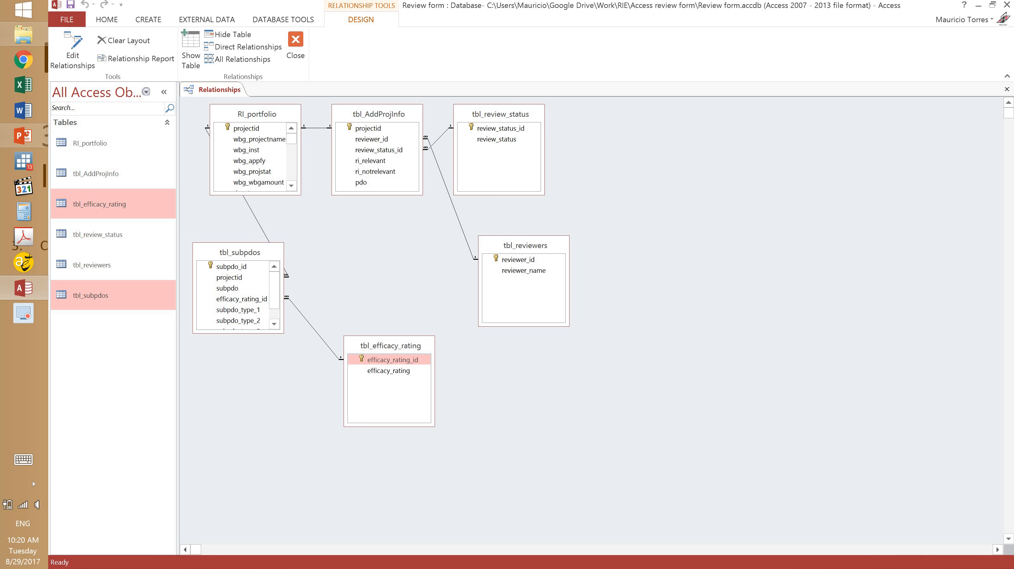
left_click(73, 6)
left_click(295, 55)
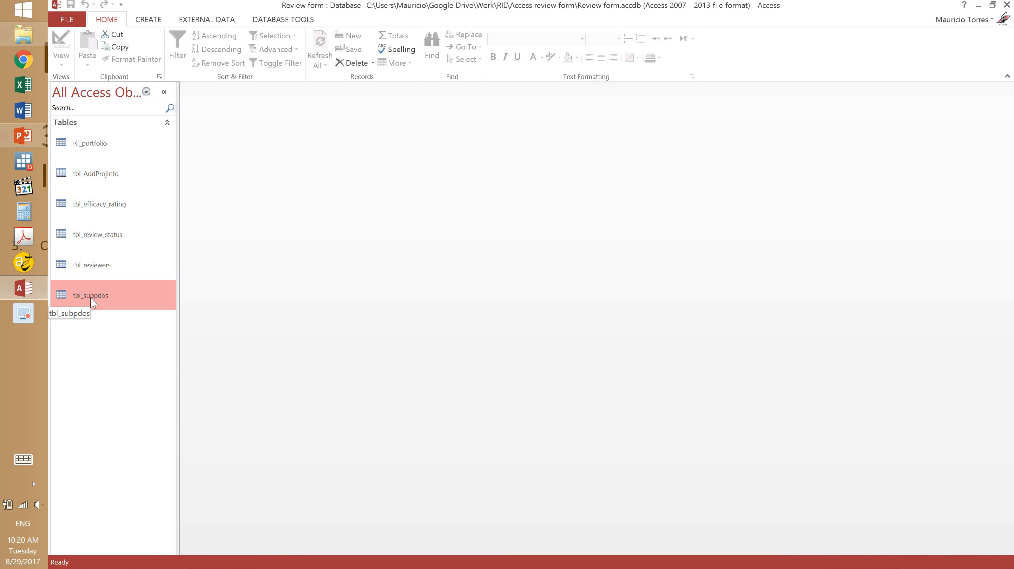
Open tbl_subpdos in Design view and show efficacy_rating_id's Lookup properties, focusing Display Control.
double_click(91, 297)
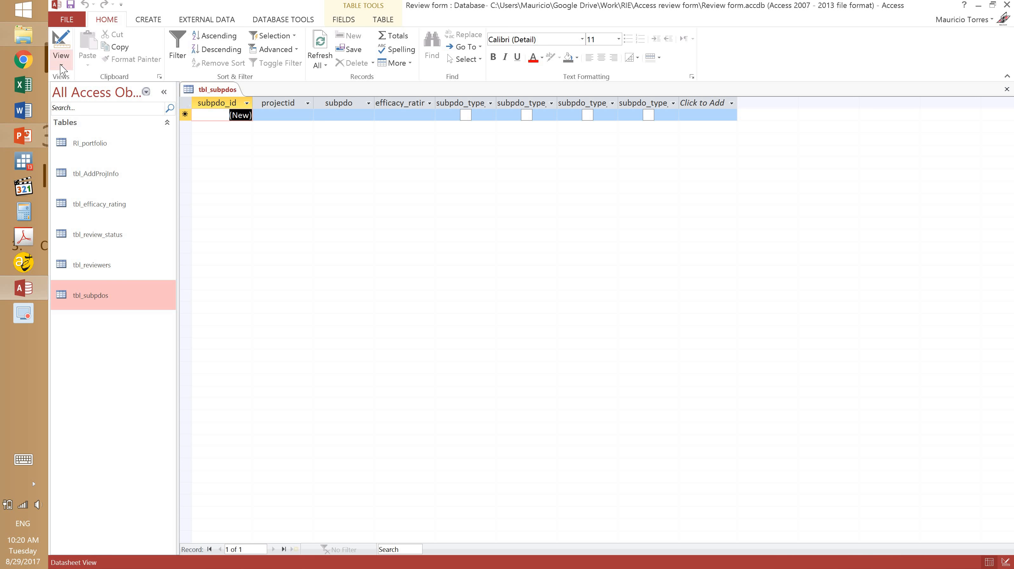
left_click(61, 65)
left_click(78, 105)
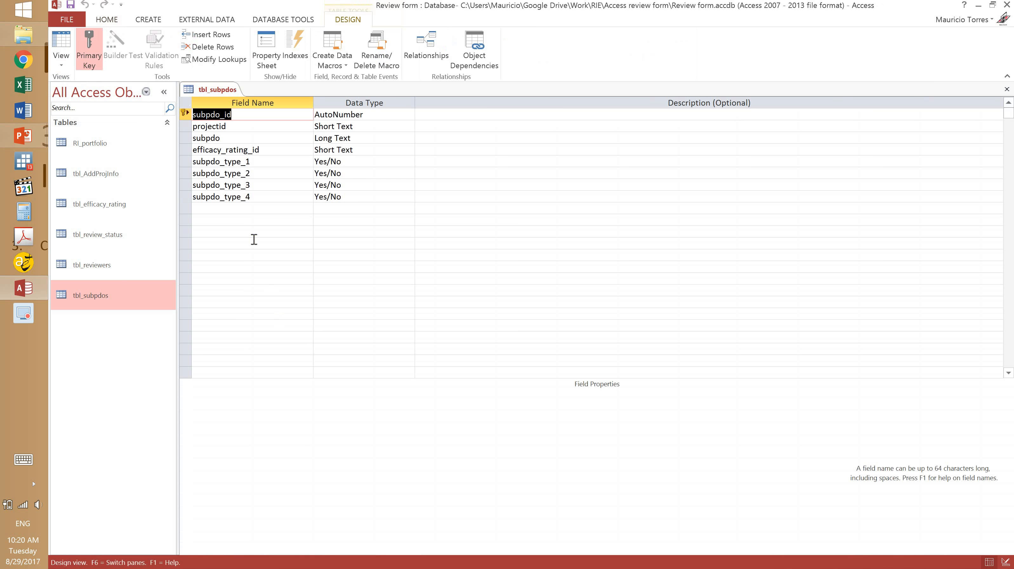
left_click(271, 149)
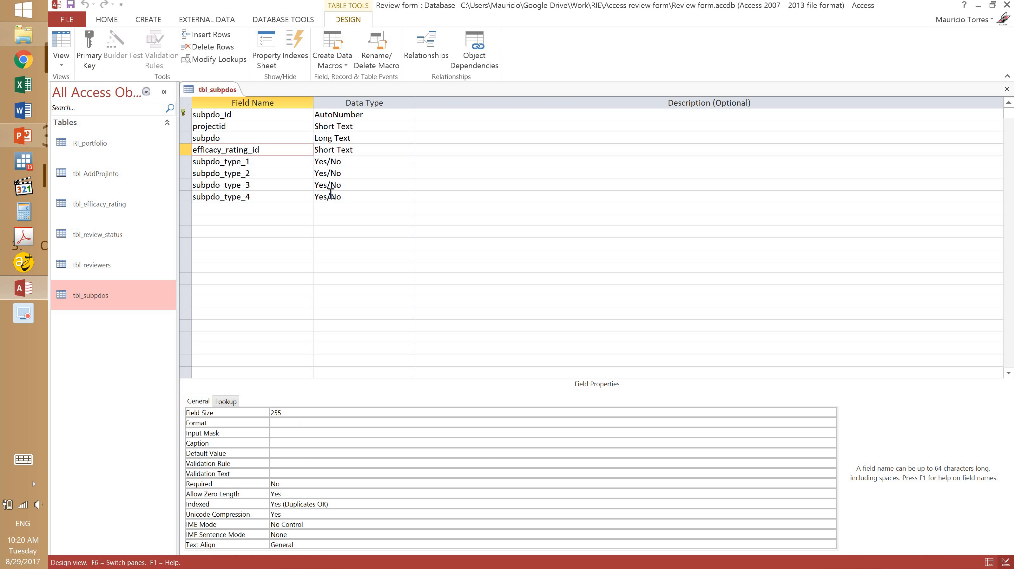
left_click(227, 403)
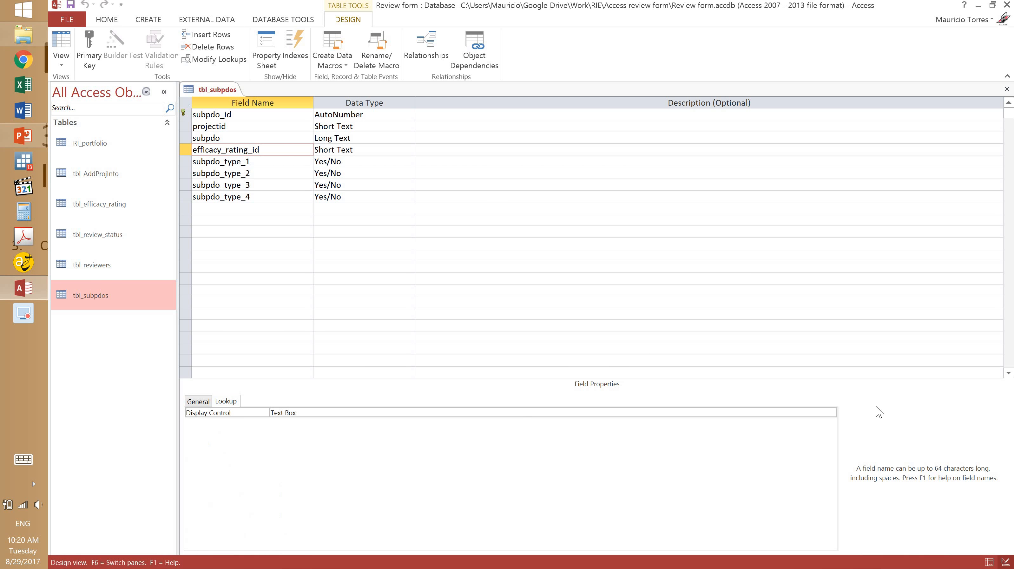
left_click(829, 413)
Make efficacy_rating_id a Combo Box with tbl_efficacy_rating as its row source.
left_click(831, 413)
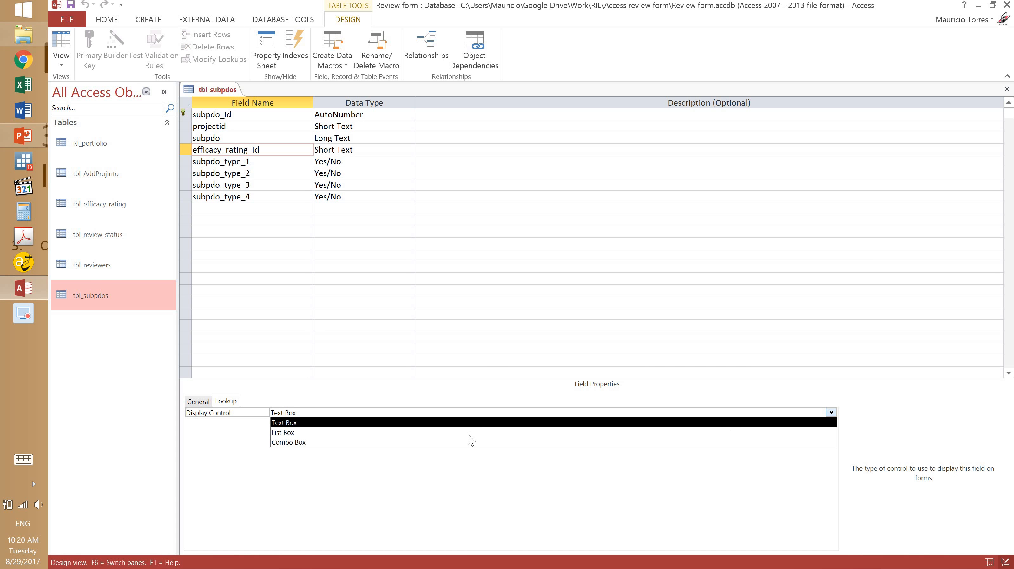
left_click(397, 442)
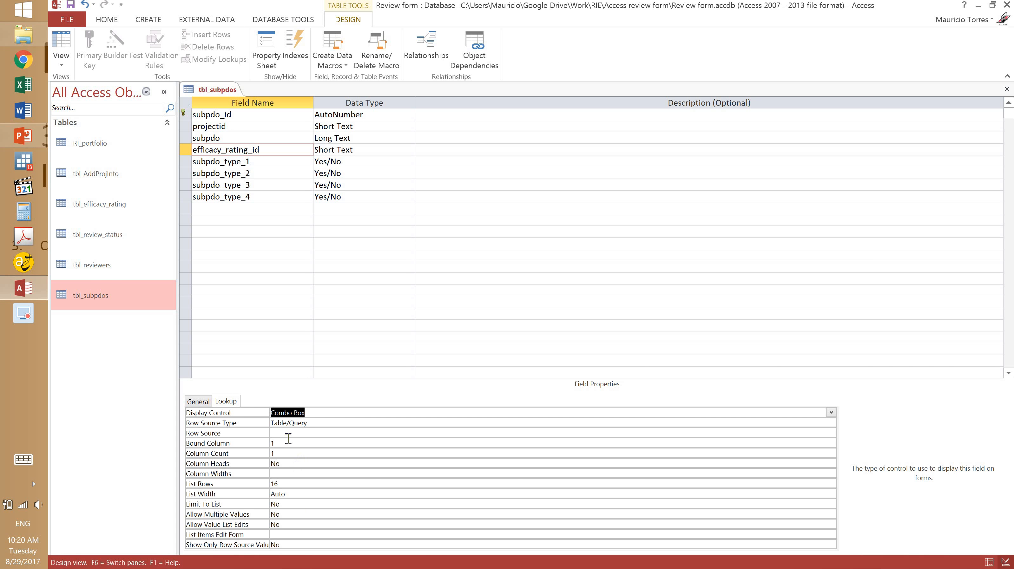
left_click(304, 432)
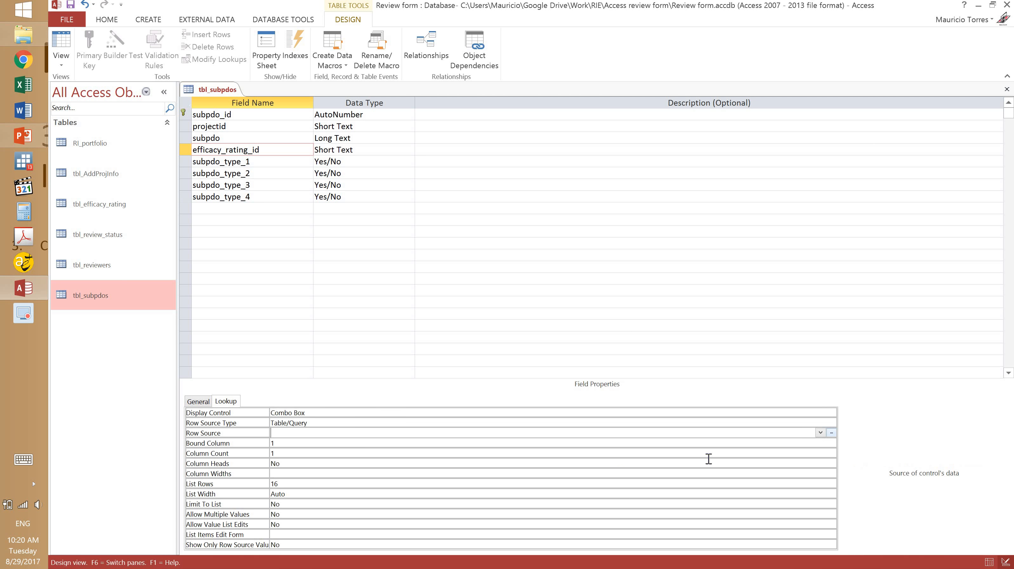
left_click(820, 432)
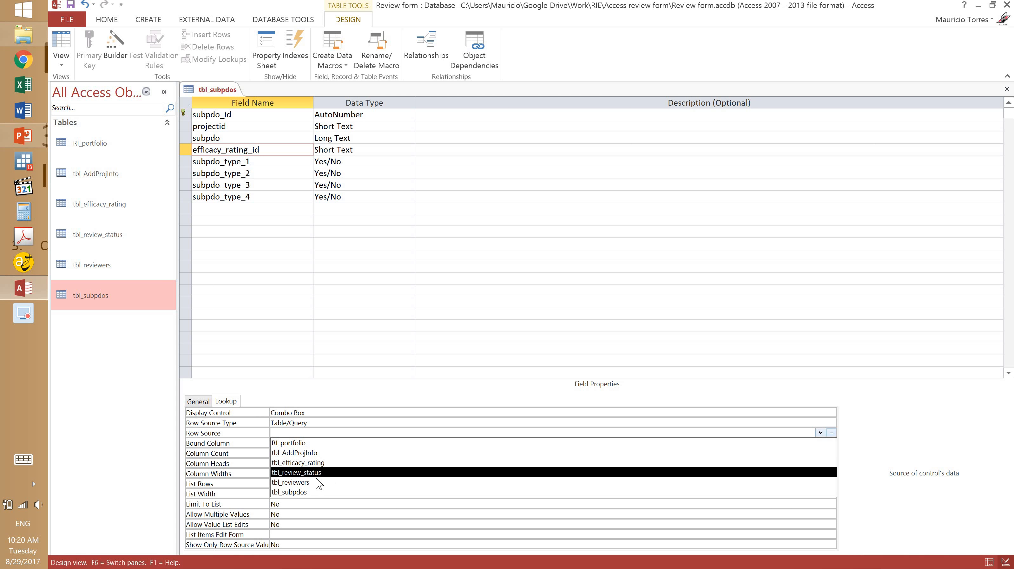
left_click(317, 462)
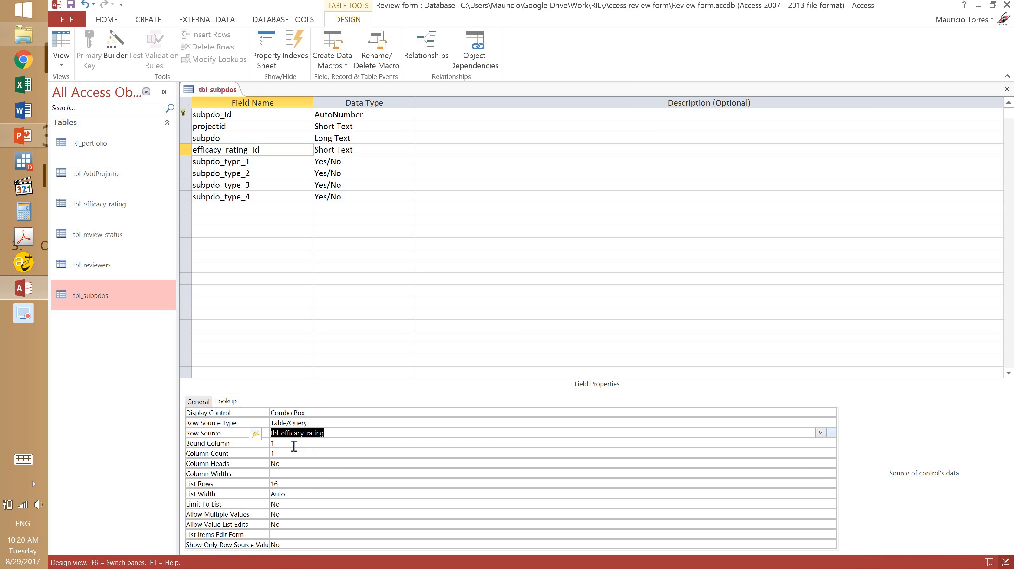
Set Column Count to 2 and Column Widths to 0";2", then save the table.
left_click(275, 454)
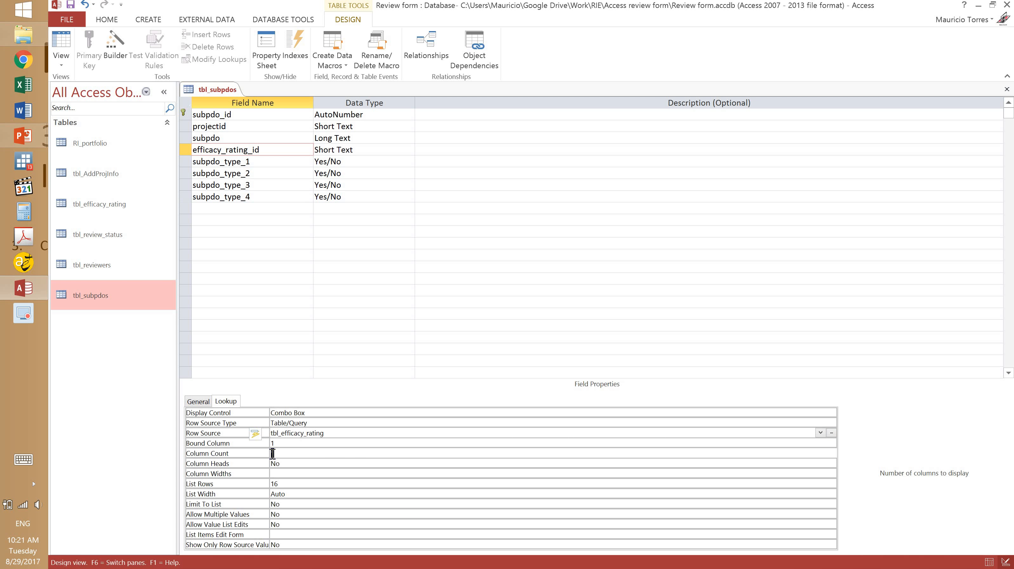
type("2")
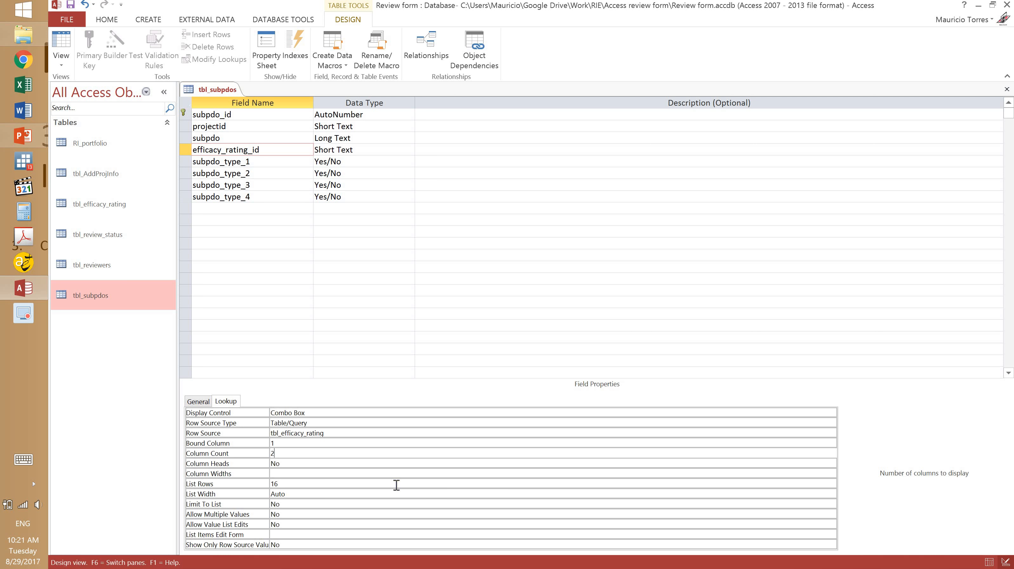
left_click(315, 475)
type("0;2")
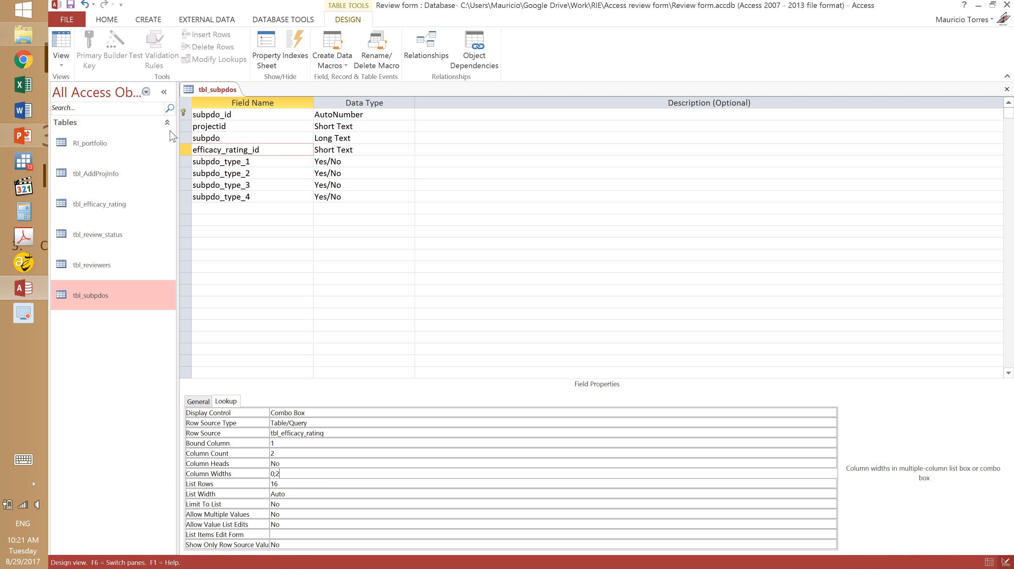
left_click(71, 4)
In Datasheet view, confirm the rating dropdown lists Negligible, Modest, Substantial, High, then close tbl_subpdos.
left_click(62, 44)
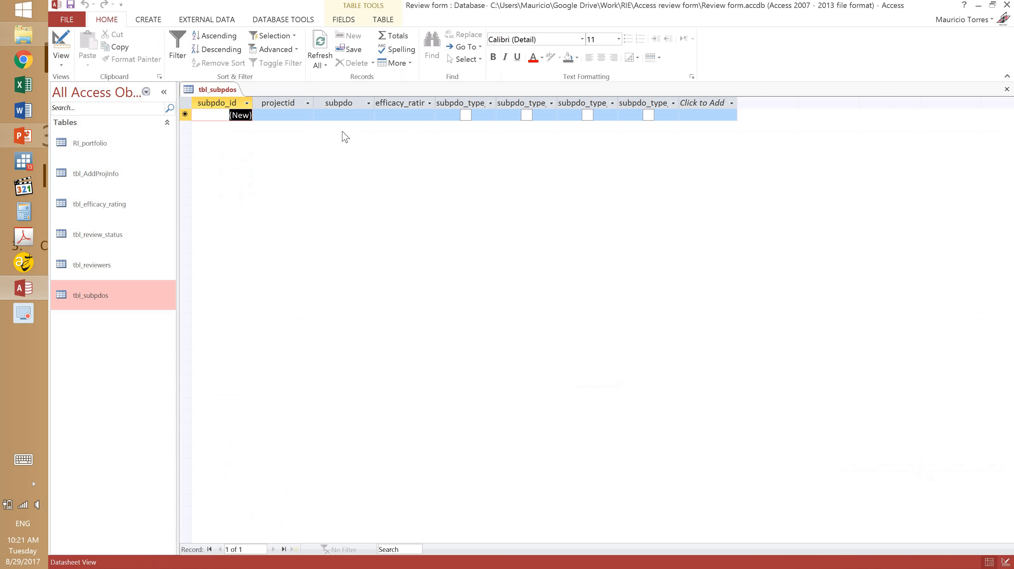
left_click(400, 114)
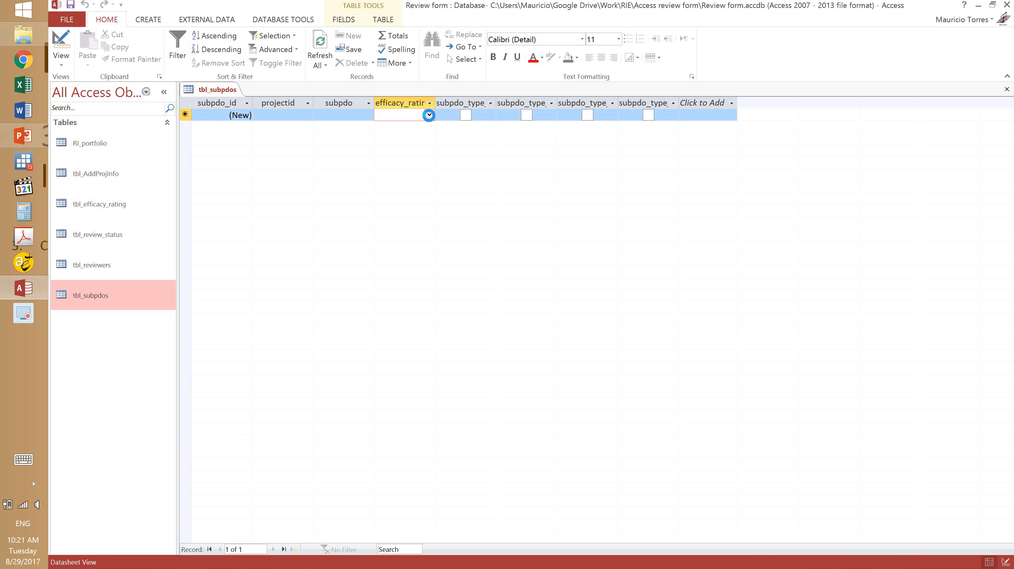
left_click(429, 115)
left_click(430, 116)
left_click(1007, 89)
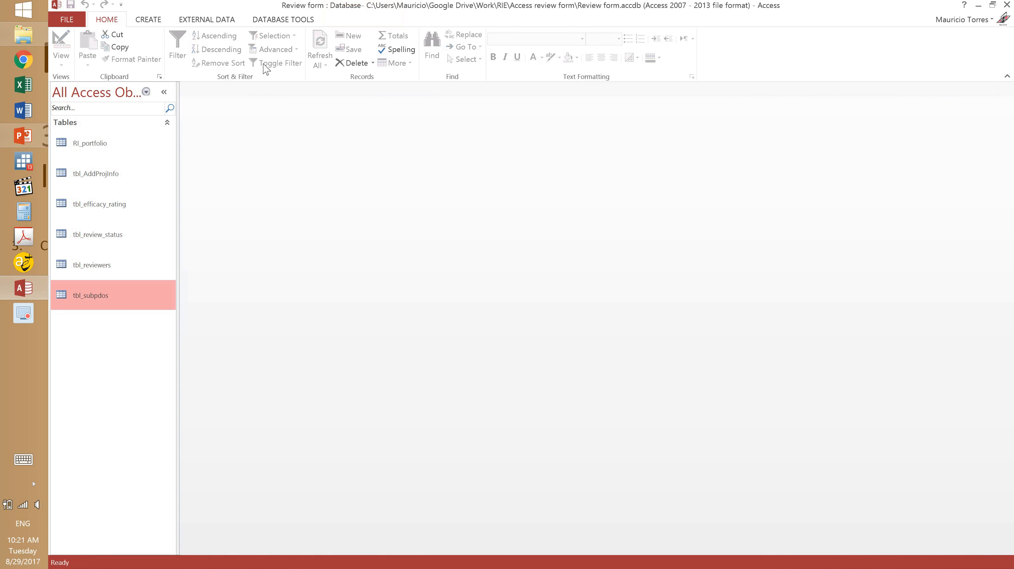